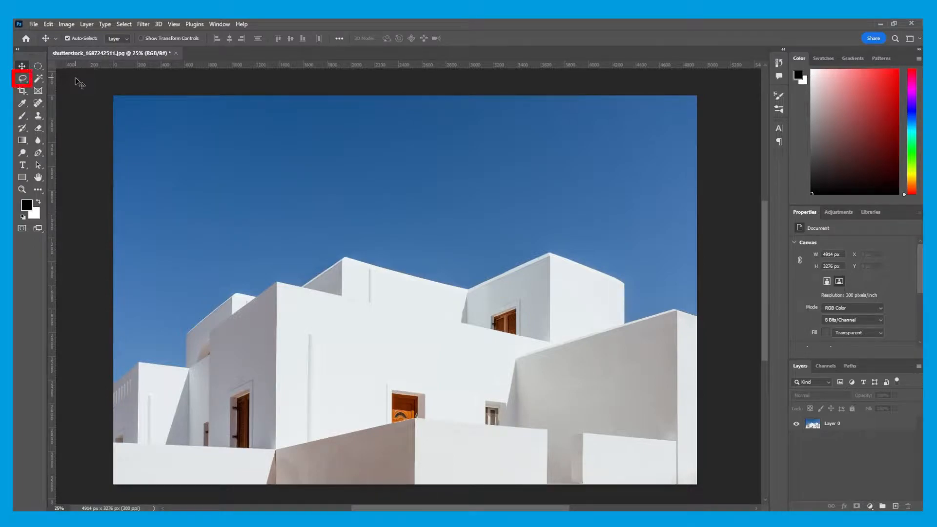
Outline the white buildings with the Polygonal Lasso and add a layer mask to Layer 0 from the selection
left_click(25, 80)
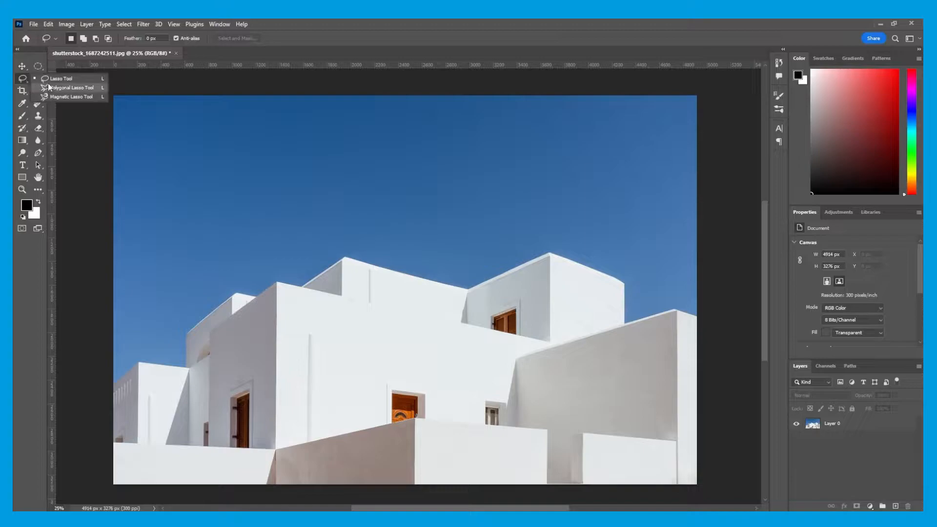
left_click(94, 88)
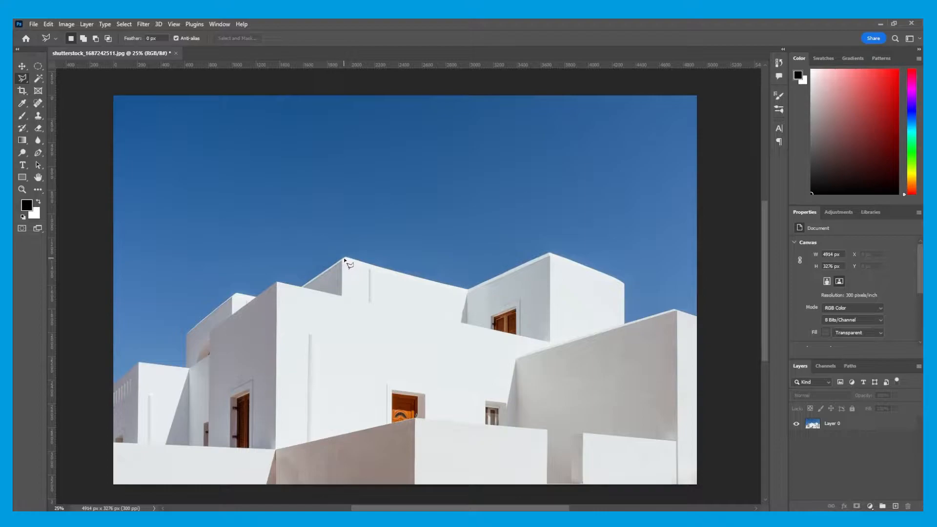
left_click(346, 258)
left_click(467, 291)
left_click(549, 254)
key("Delete")
left_click(550, 254)
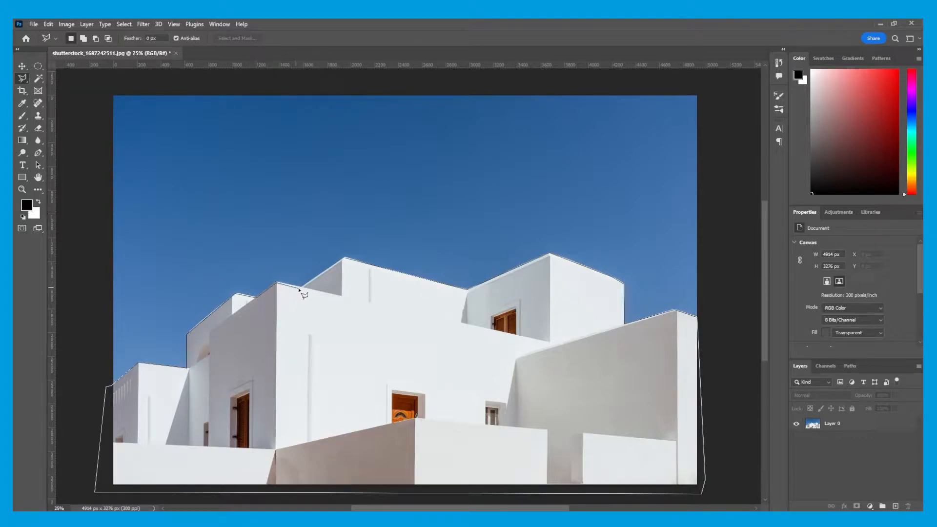
left_click(344, 264)
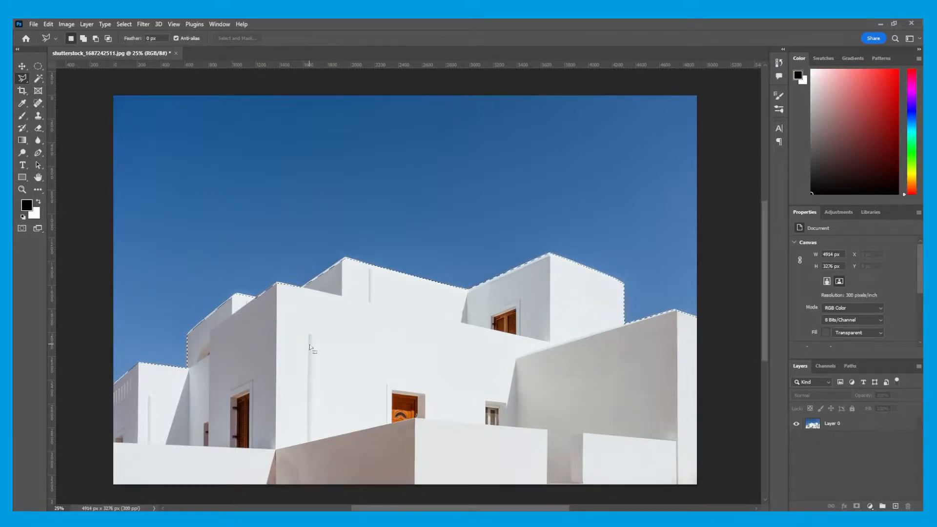
left_click(867, 432)
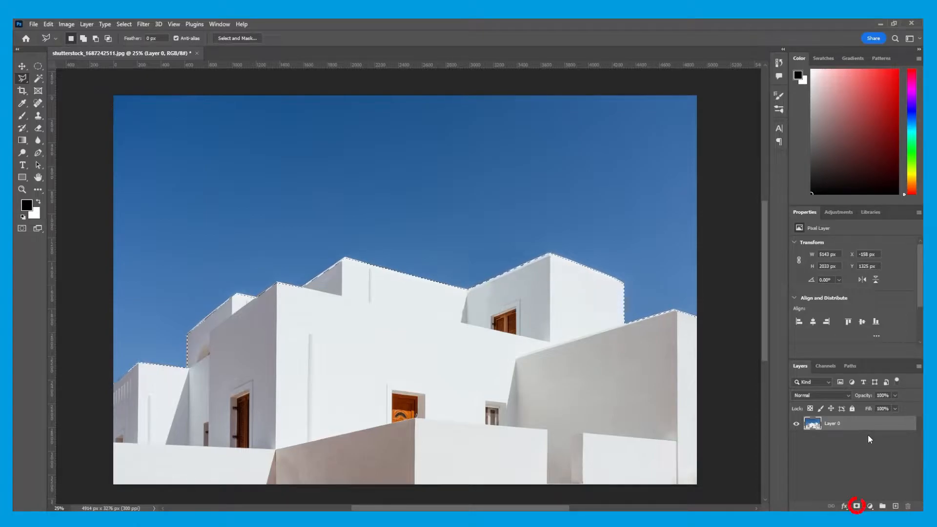
left_click(856, 506)
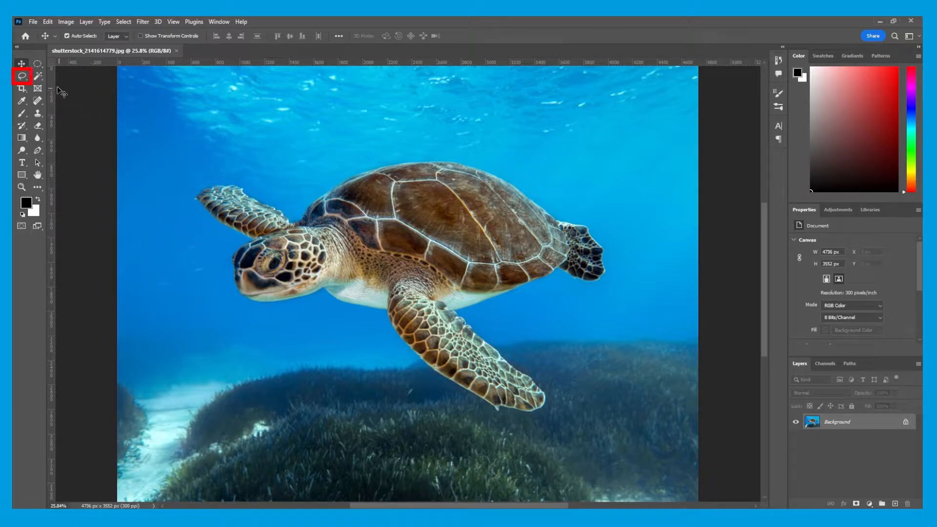
Select the turtle along its outline with the Magnetic Lasso at 50 px width and mask out its background
left_click(23, 76)
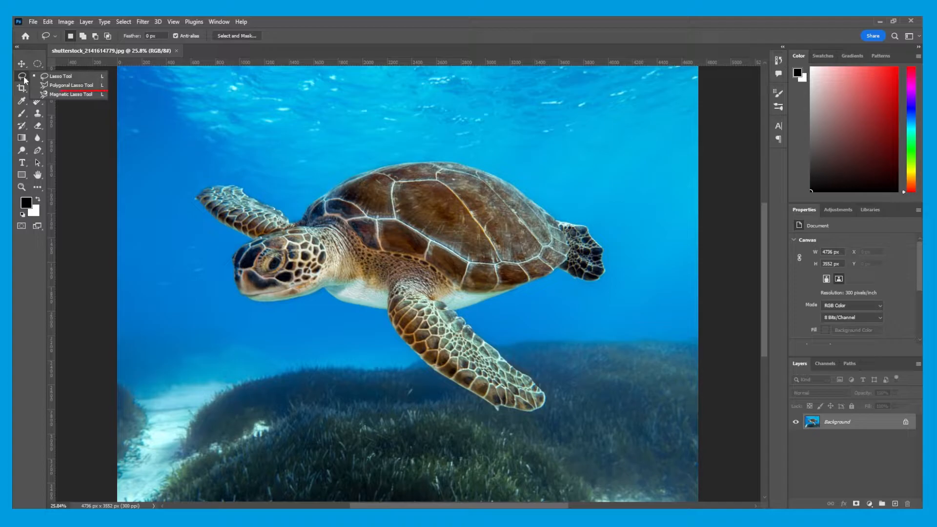
left_click(86, 95)
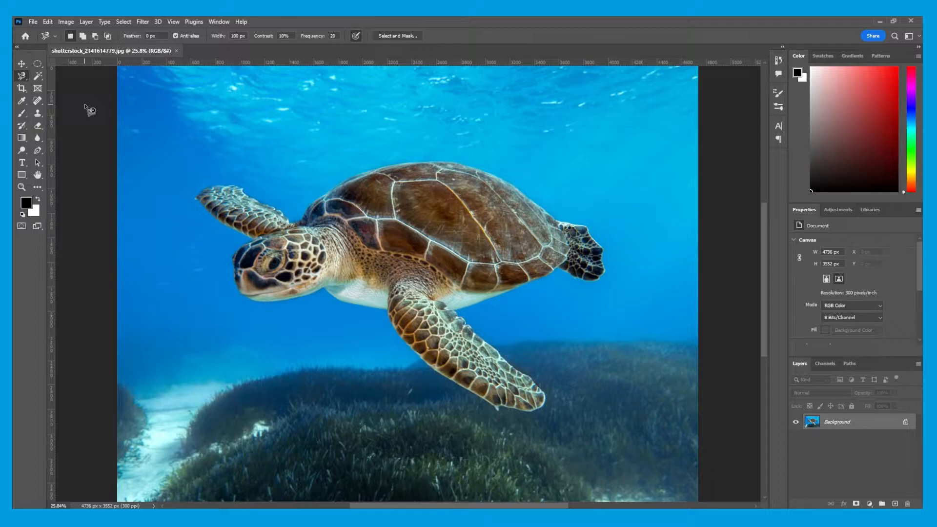
key("Caps_Lock")
key("bracketright")
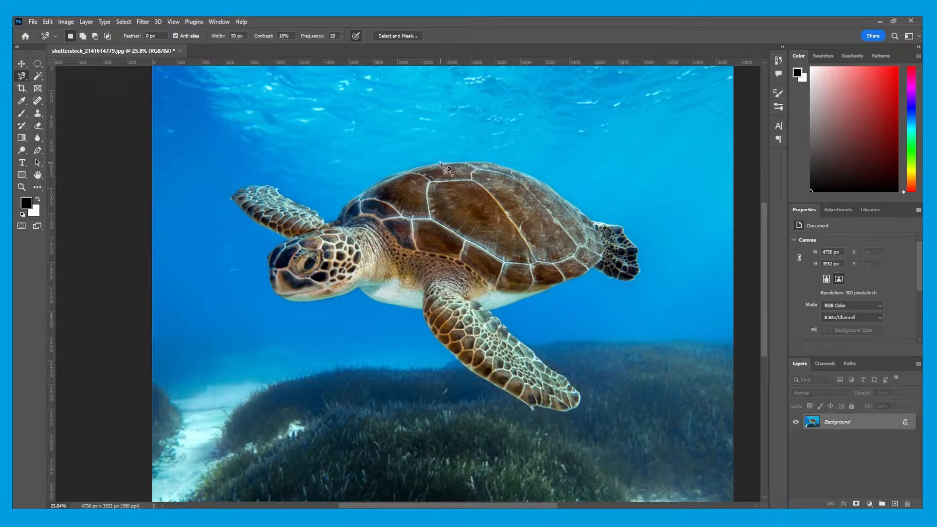
left_click(440, 163)
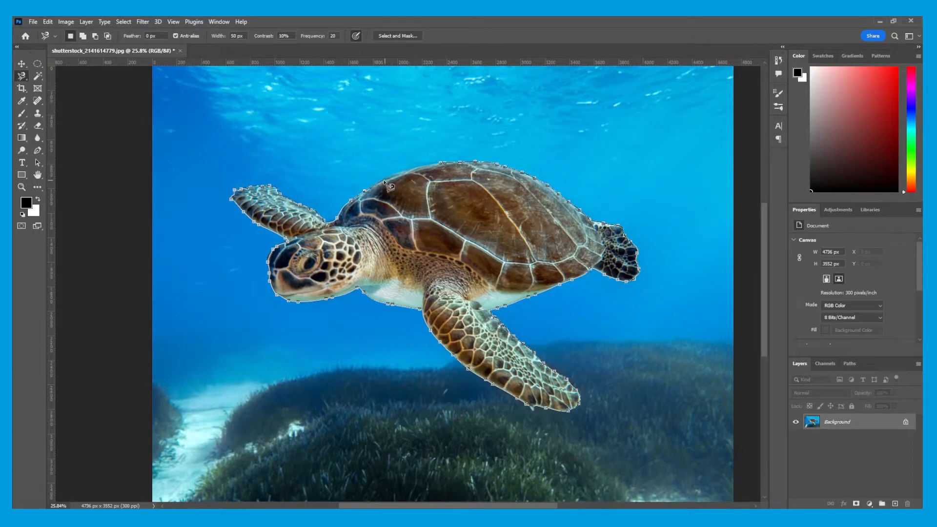
left_click(441, 164)
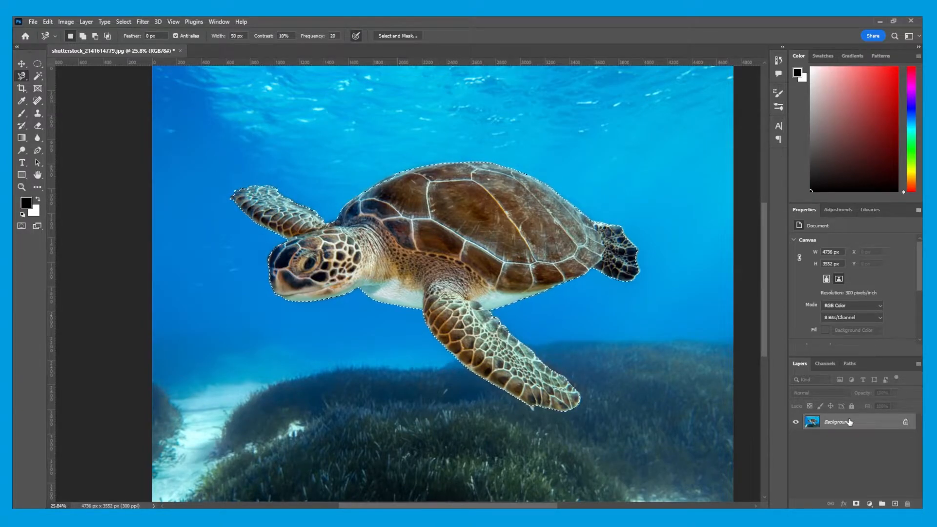
left_click(856, 504)
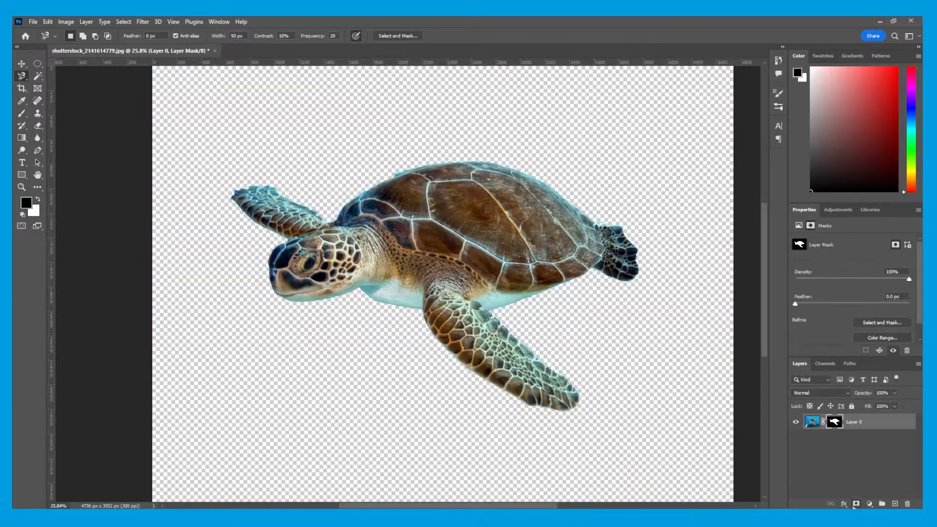
scroll(675, 450, "down", 3)
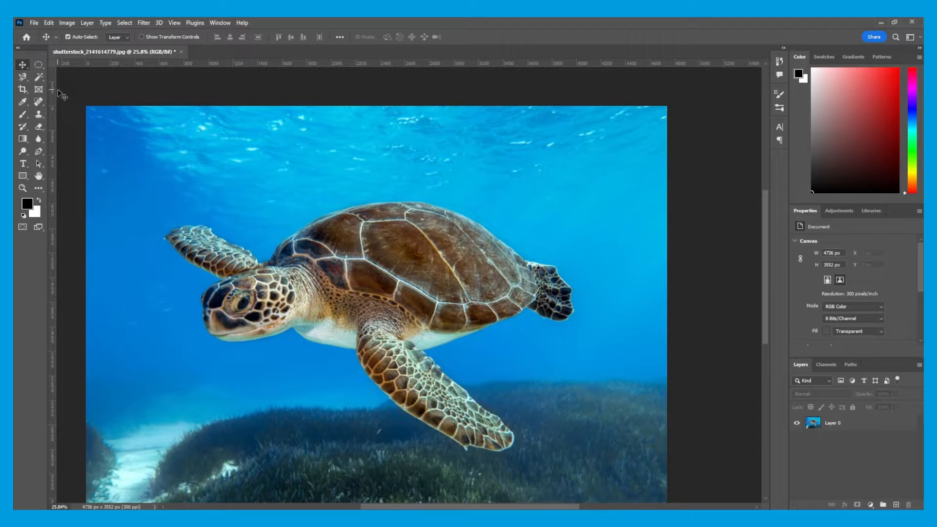
Activate the Pen tool in Path mode
key("p")
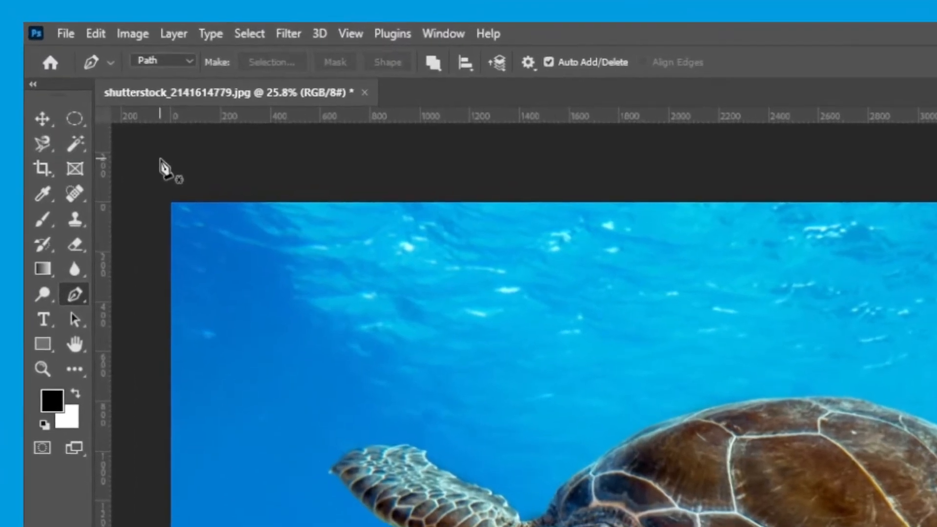
left_click(175, 60)
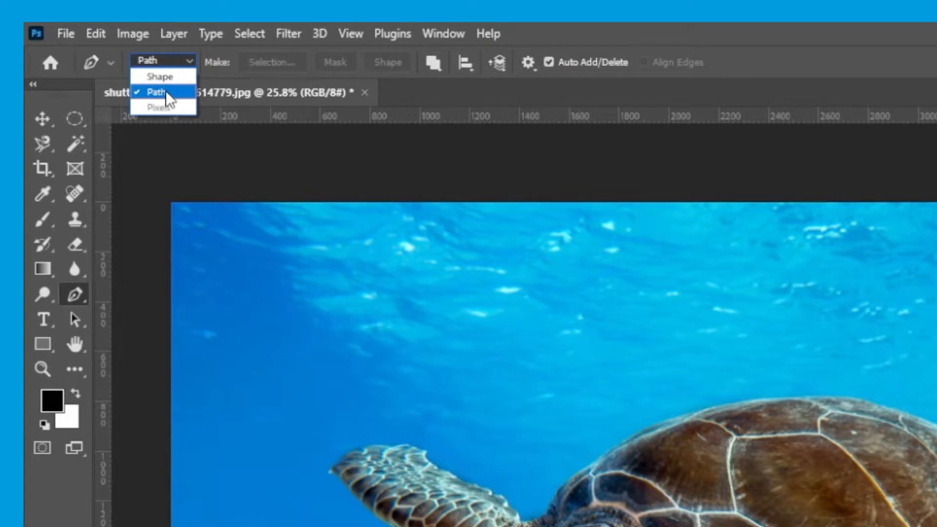
left_click(165, 92)
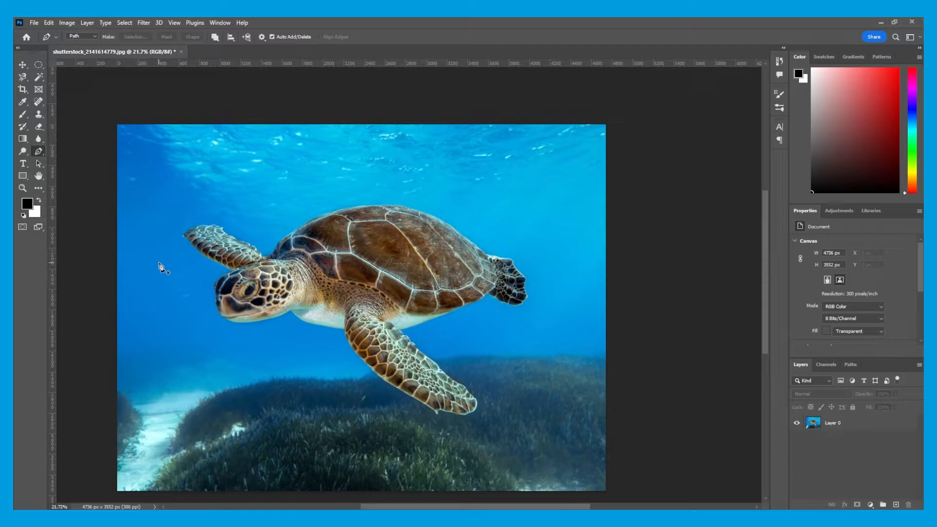
Set the Pen tool's path display to 2 px thickness and Light Red colour
left_click(266, 38)
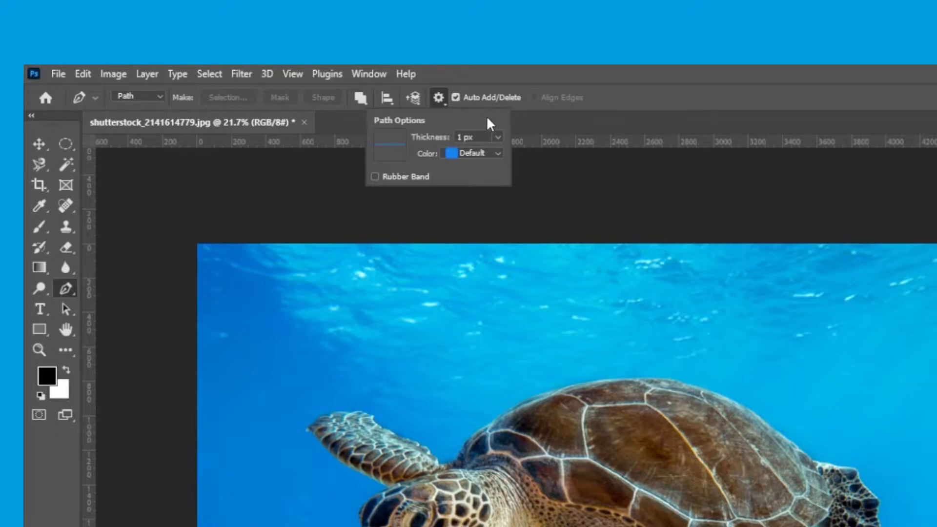
left_click(503, 138)
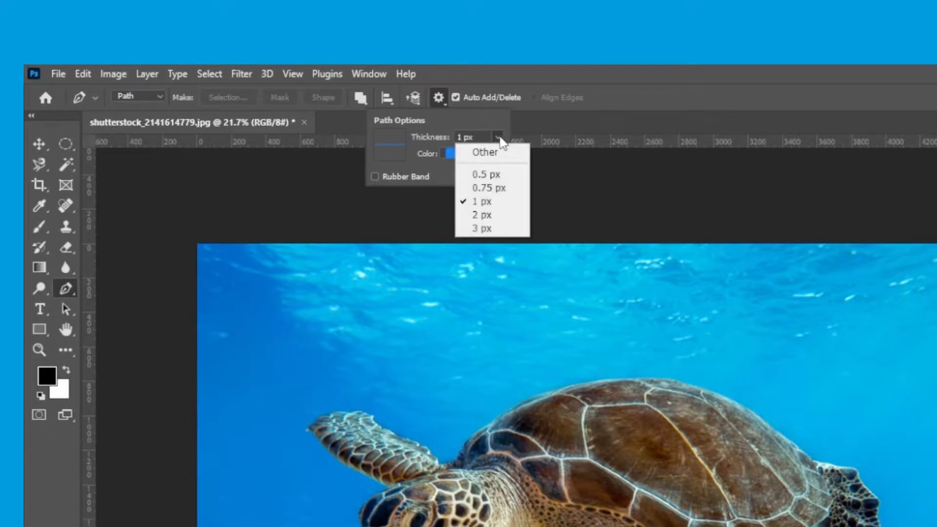
left_click(498, 215)
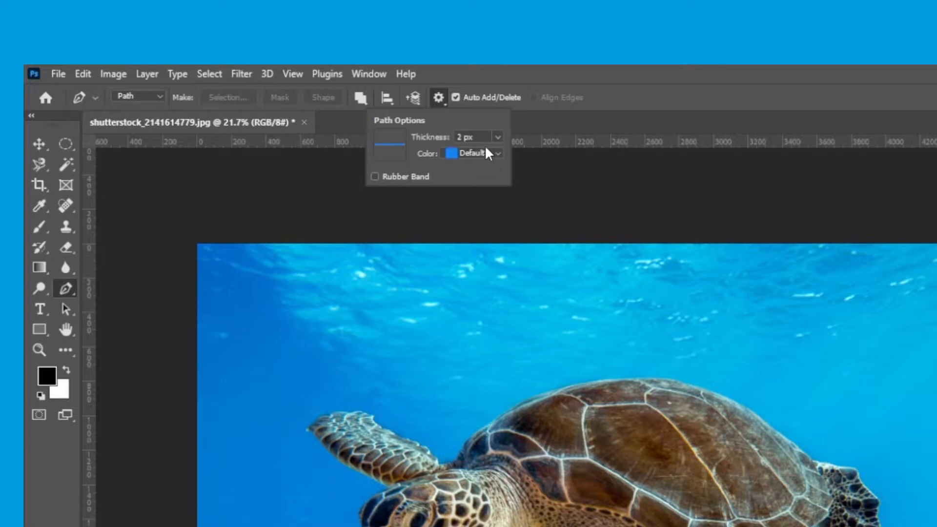
left_click(485, 152)
left_click(489, 192)
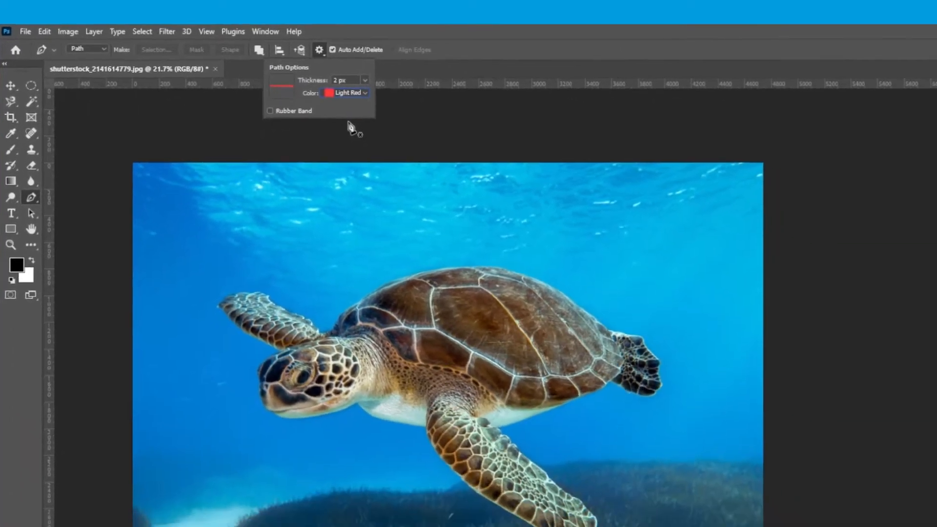
left_click(527, 128)
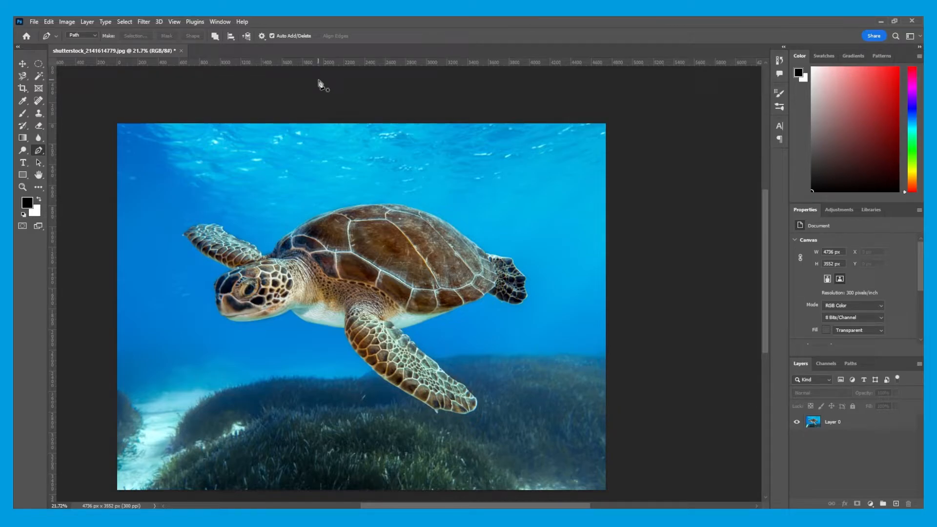
Trace a curved path along the shell's upper edge, from its top to the start of the rear flipper
left_click(367, 205)
left_click_drag(438, 219, 464, 237)
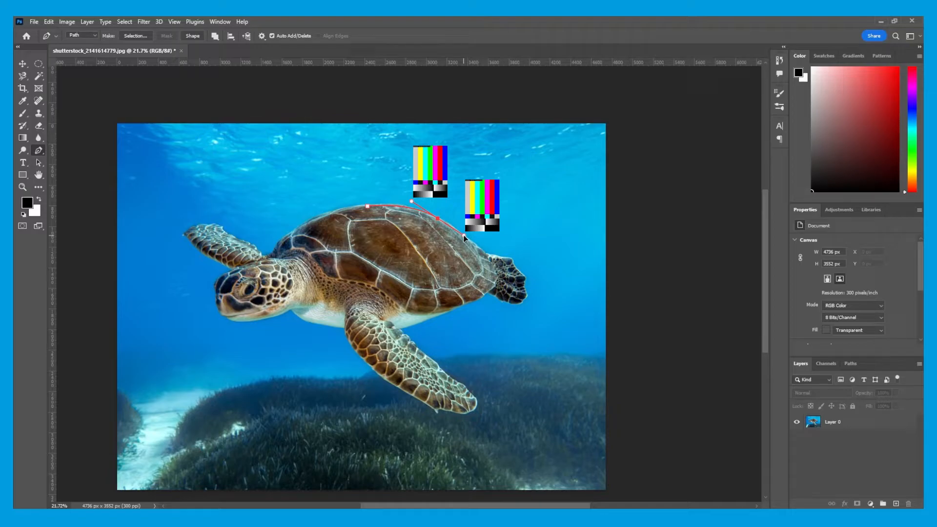
left_click_drag(464, 238, 465, 239)
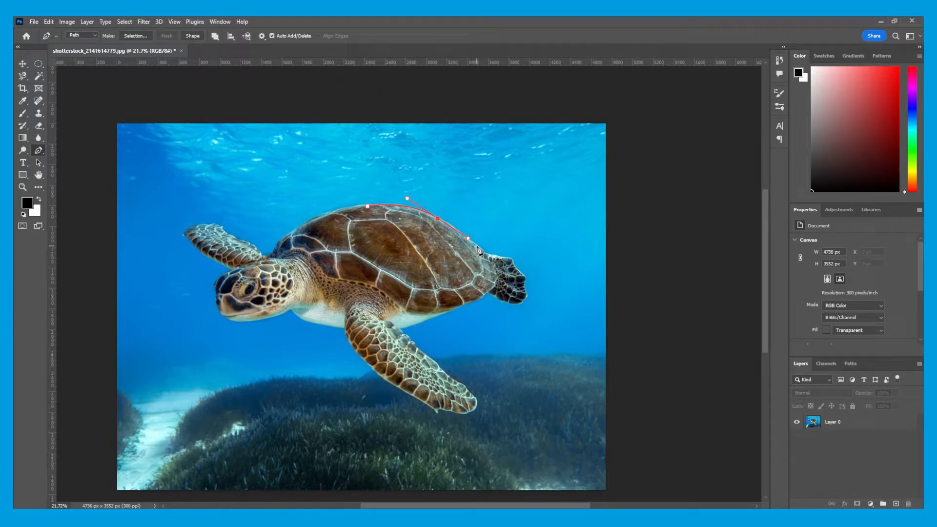
left_click_drag(477, 247, 484, 254)
left_click(514, 259)
left_click_drag(520, 260, 520, 261)
scroll(566, 271, "up", 5)
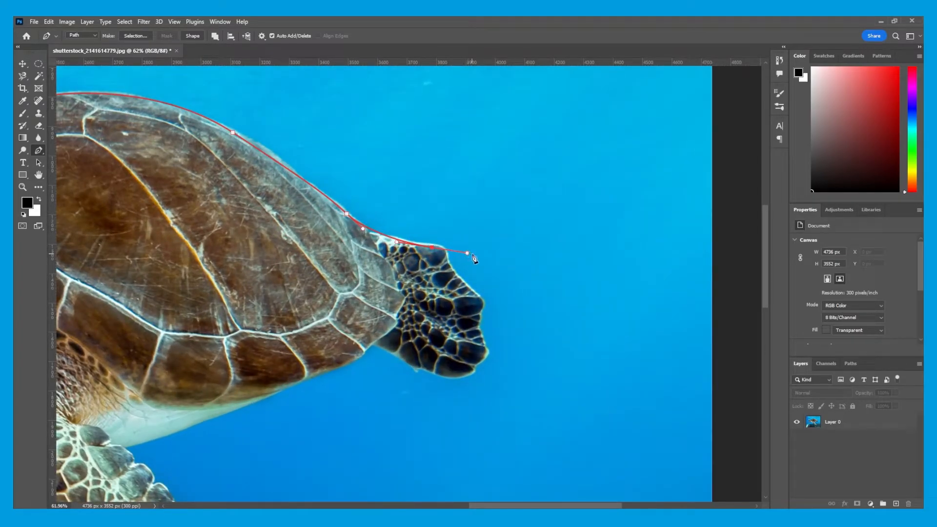
Shorten the last anchor's outgoing handle, add a curved anchor and reposition it on the rear flipper's upper corner
left_click(458, 274)
key("ctrl+z")
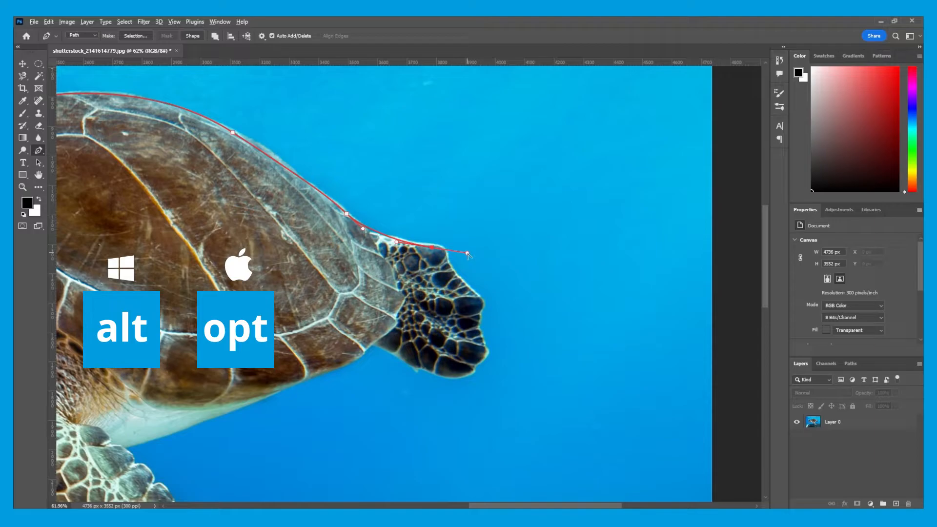
left_click_drag(463, 253, 442, 249)
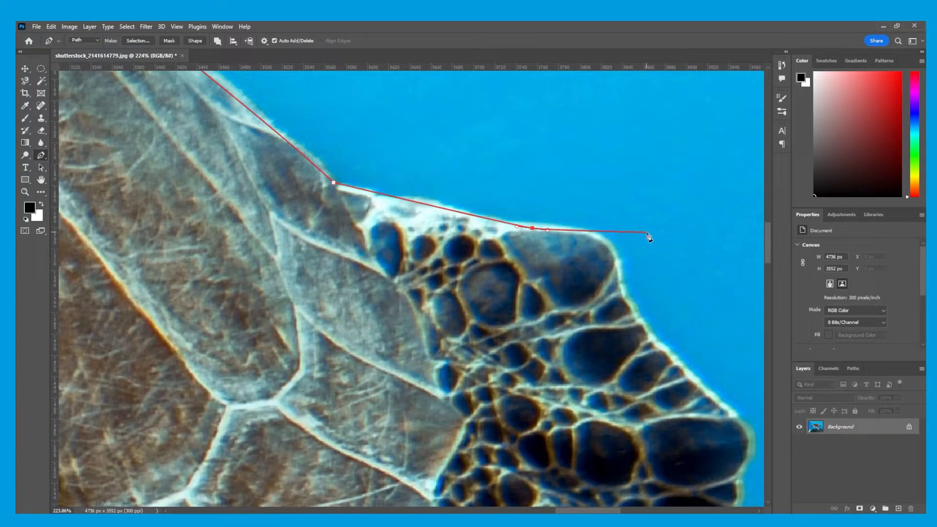
left_click_drag(680, 232, 698, 250)
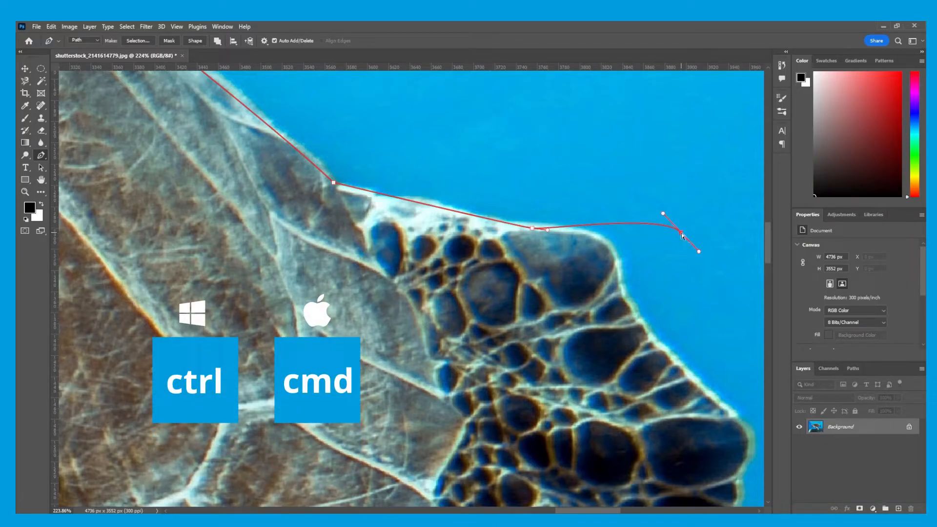
left_click_drag(682, 235, 608, 245)
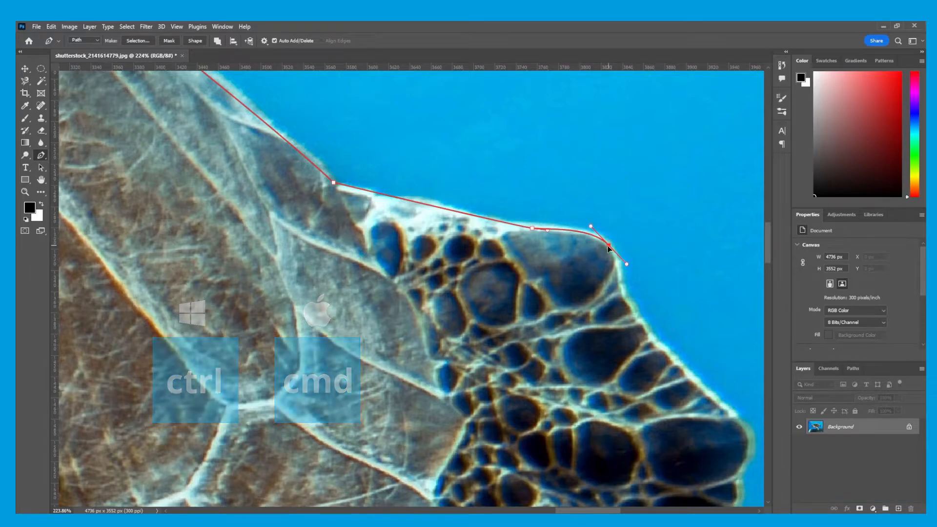
scroll(615, 290, "down", 5)
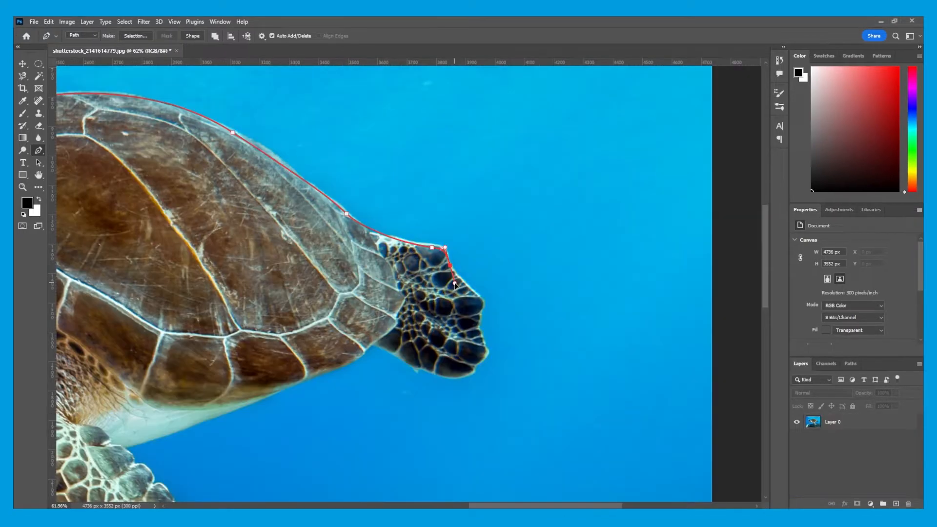
Continue the path around the rear flipper's outer edge and back to where it meets the shell
left_click(483, 302)
left_click(479, 315)
left_click(478, 328)
left_click(486, 355)
left_click(472, 367)
left_click(370, 344)
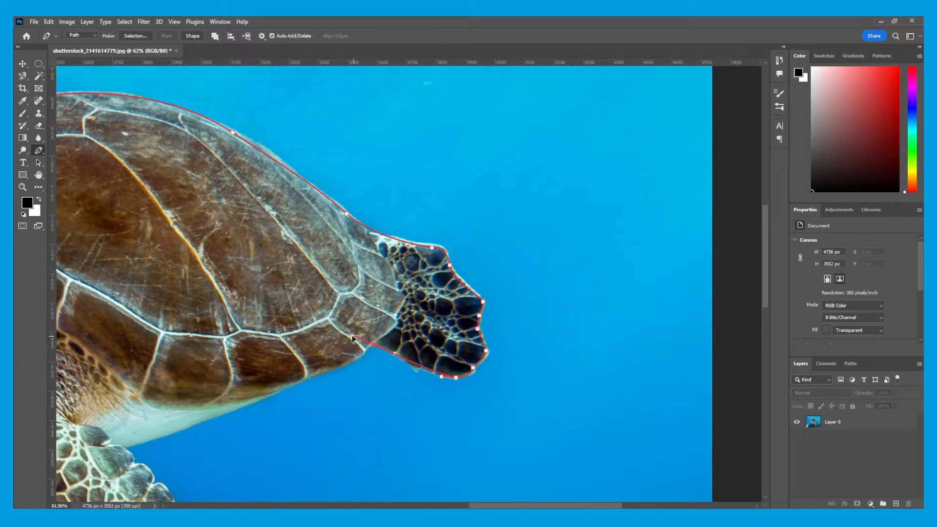
left_click(334, 330)
Extend the path along the shell's underside to the front flipper and remove the last anchor's outgoing handle
left_click(350, 362)
left_click(344, 365)
left_click_drag(280, 391, 268, 396)
left_click_drag(180, 424, 356, 275)
left_click_drag(298, 298, 276, 299)
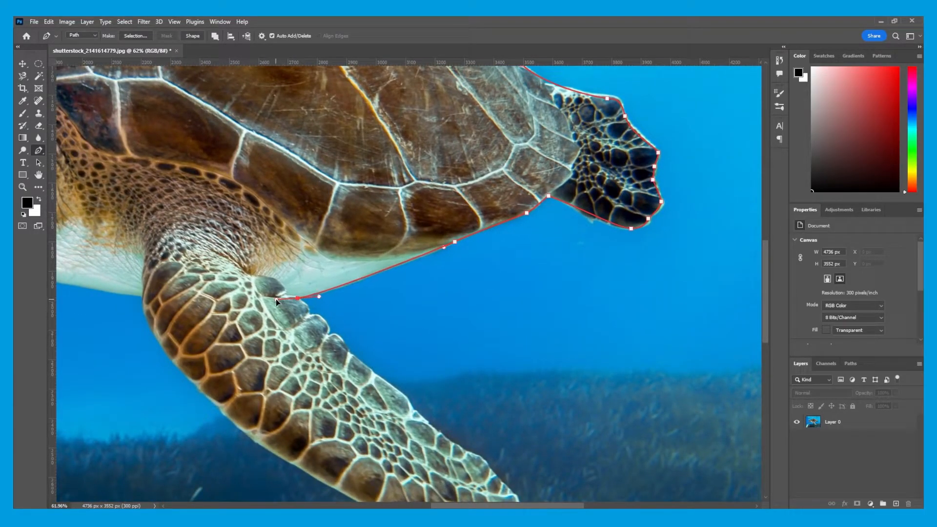
left_click(297, 298, "alt")
Trace the path around the first scale on the front flipper's upper edge, ending with a corner anchor in the notch
left_click(309, 308)
scroll(298, 333, "up", 5)
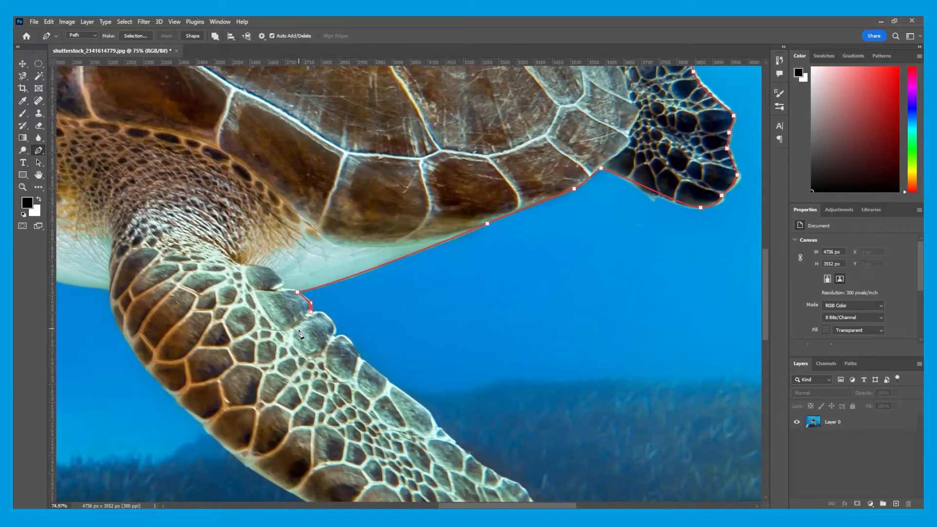
scroll(299, 337, "up", 4)
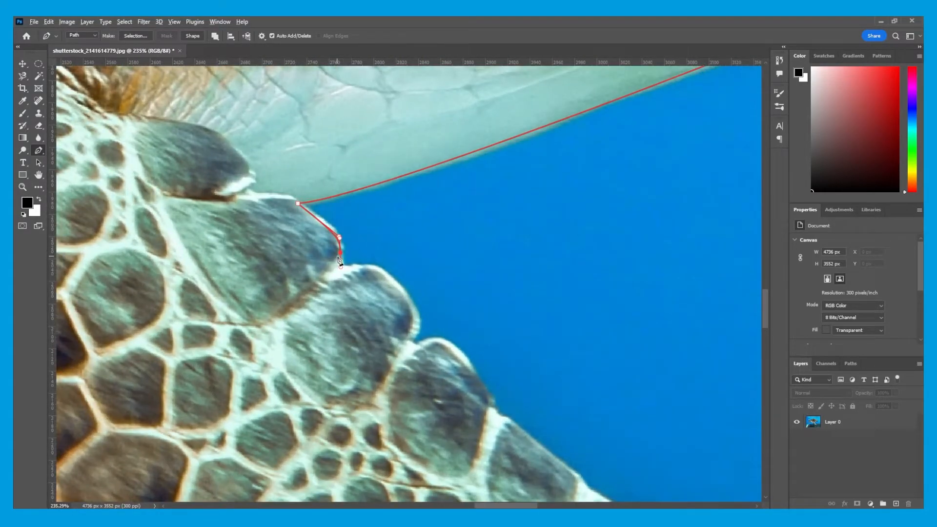
left_click(341, 267)
left_click_drag(340, 253, 341, 268)
left_click(342, 268, "alt")
Undo the straight anchor beyond the first notch and continue the path with curved anchors over the second scale towards the third
left_click(367, 266)
key("ctrl+z")
key("ctrl+z")
left_click_drag(372, 266, 382, 268)
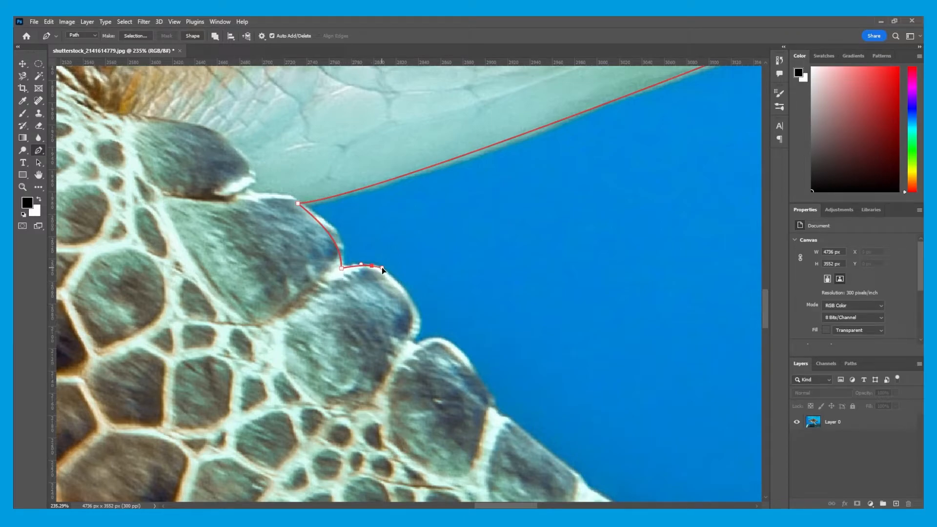
scroll(424, 324, "down", 10)
left_click(413, 316)
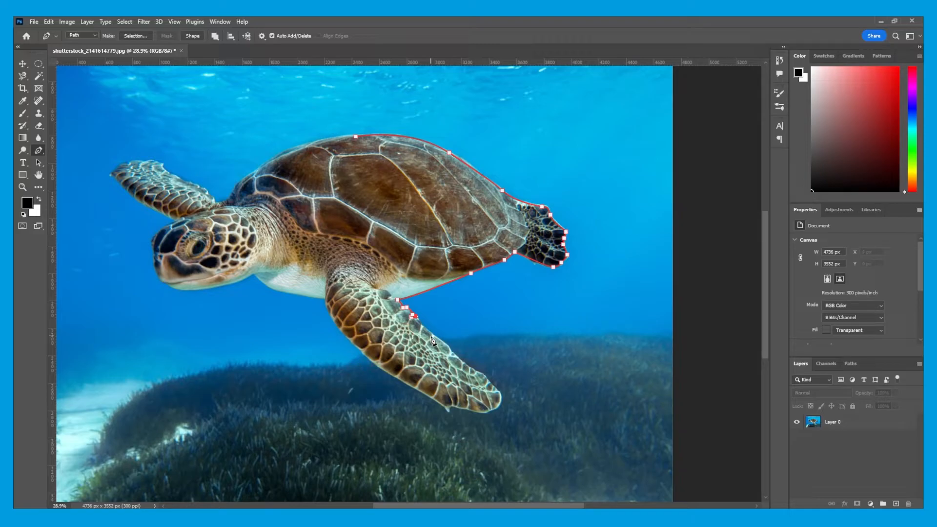
Turn on the Rubber Band path option and add a curved anchor at the lower end of the front flipper's third scale
scroll(415, 294, "up", 2)
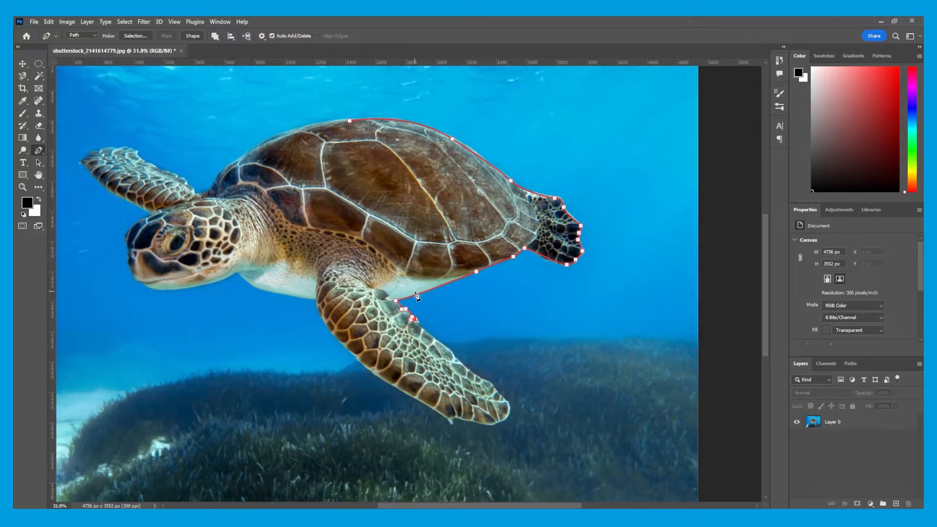
left_click(262, 36)
left_click(223, 83)
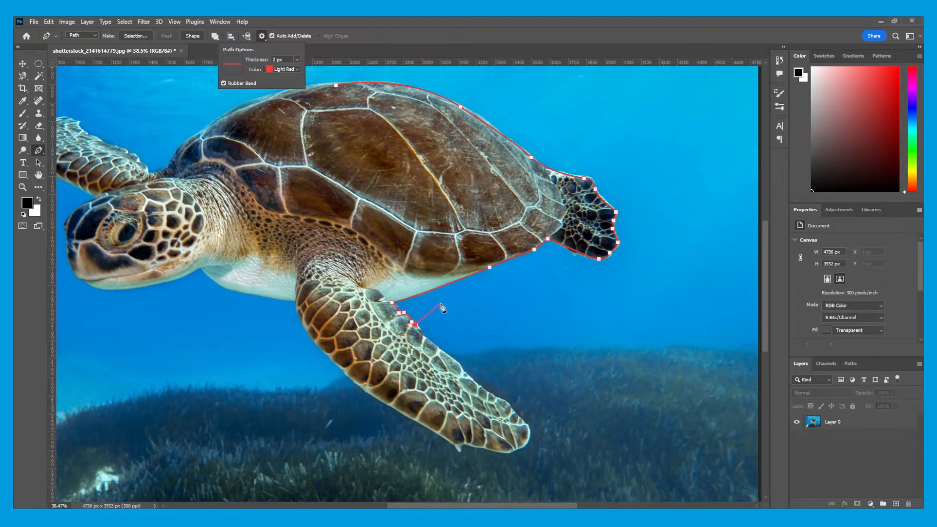
scroll(420, 343, "up", 5)
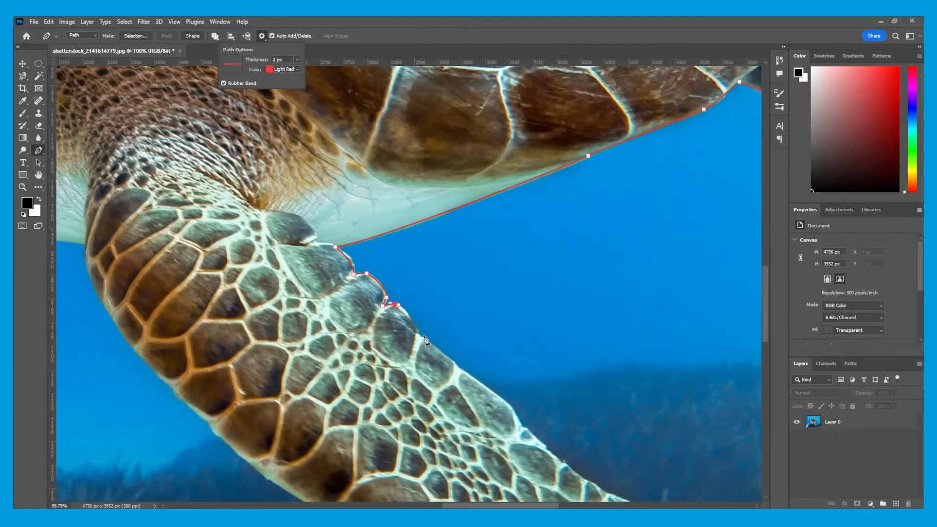
left_click_drag(418, 336, 423, 360)
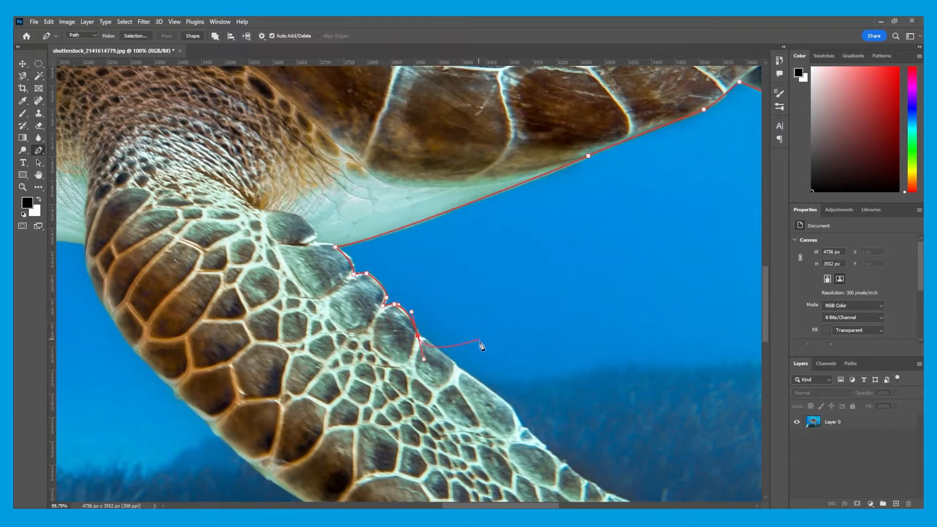
Close the turtle's outline path at its starting anchor on top of the shell
scroll(478, 305, "down", 7)
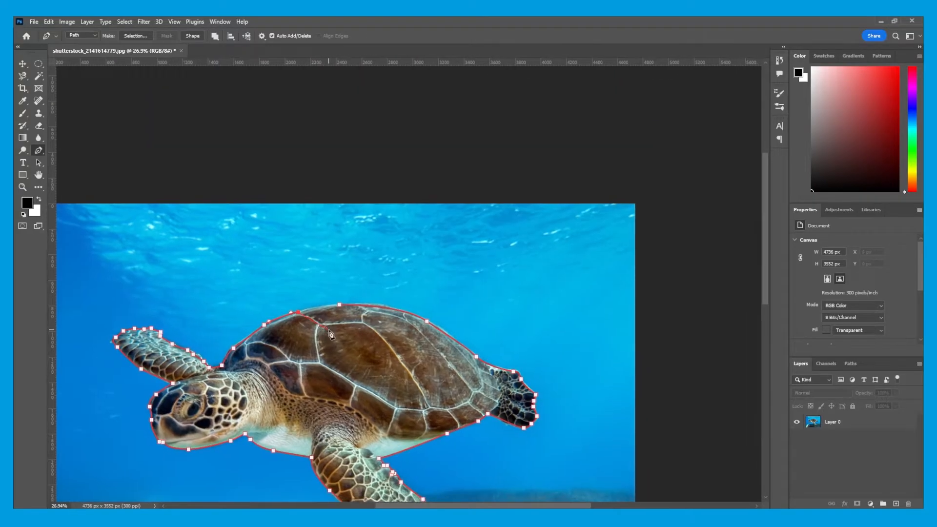
left_click(330, 304)
left_click(340, 305)
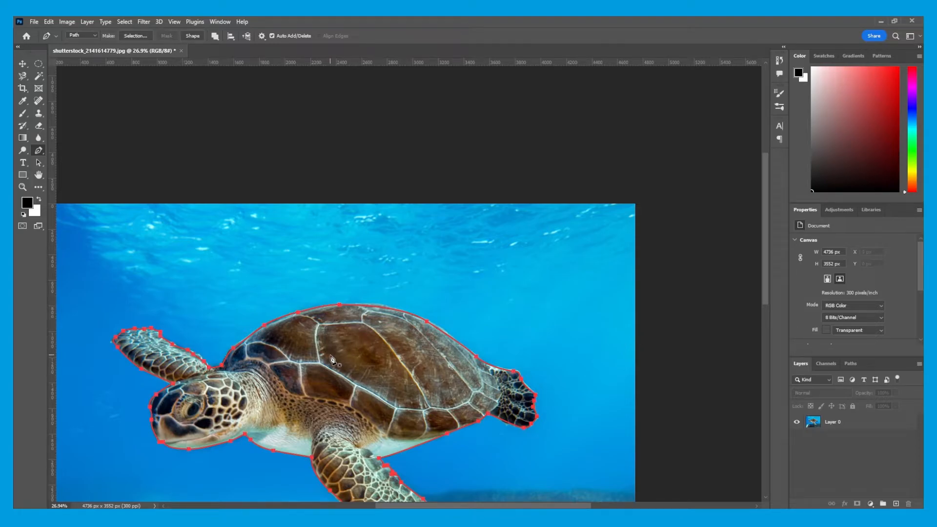
Convert the turtle path on Layer 0 into a new anti-aliased selection with a feather radius of 0 pixels
left_click_drag(330, 360, 352, 275)
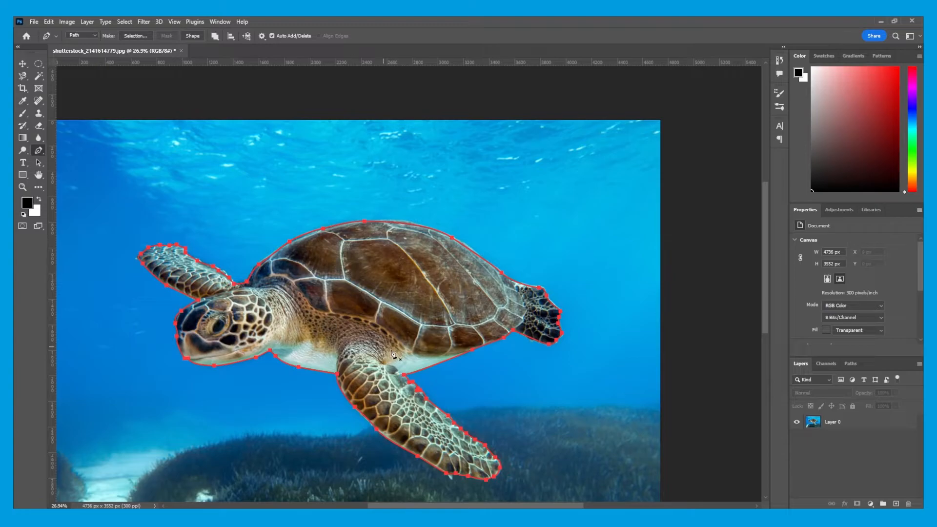
left_click(849, 431)
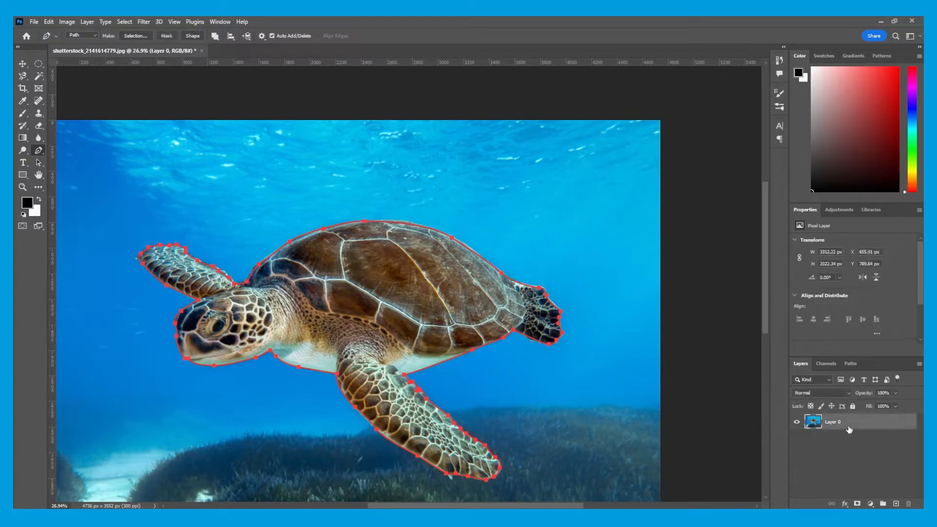
right_click(356, 292)
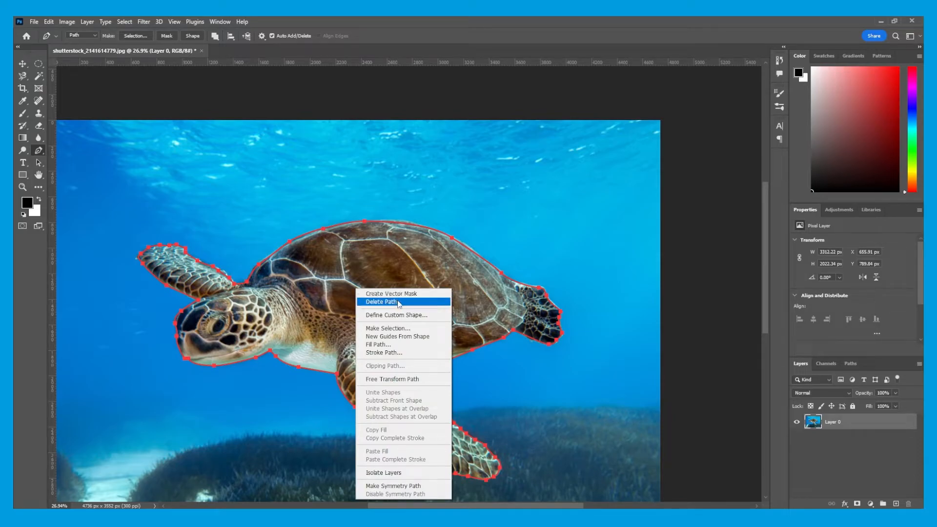
left_click(411, 331)
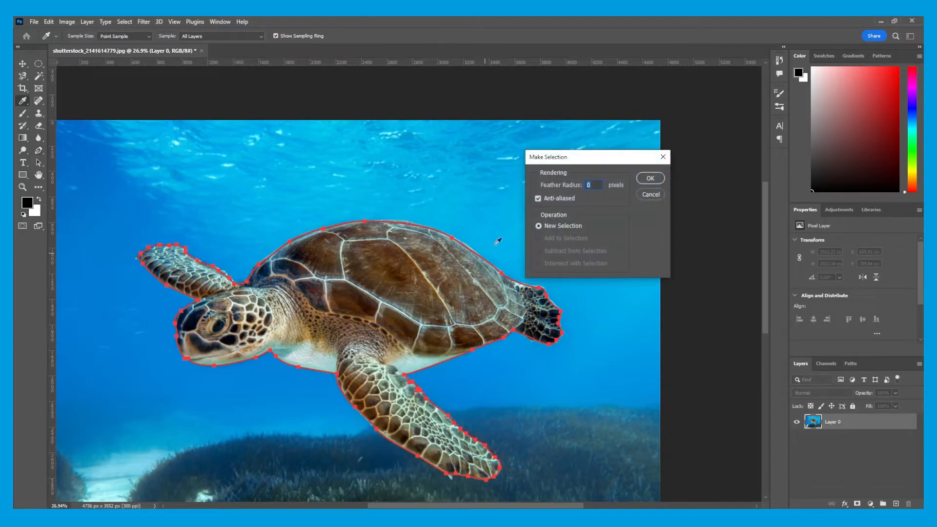
left_click_drag(556, 160, 481, 103)
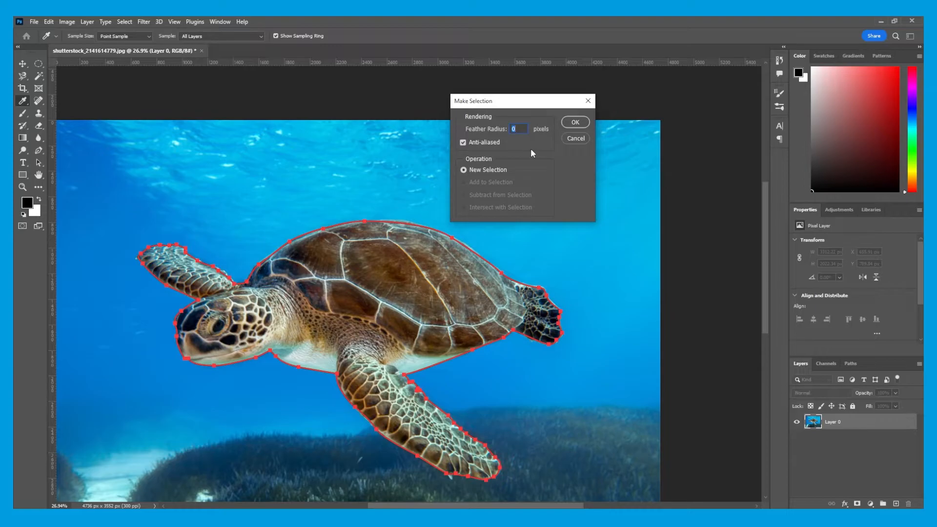
left_click(574, 123)
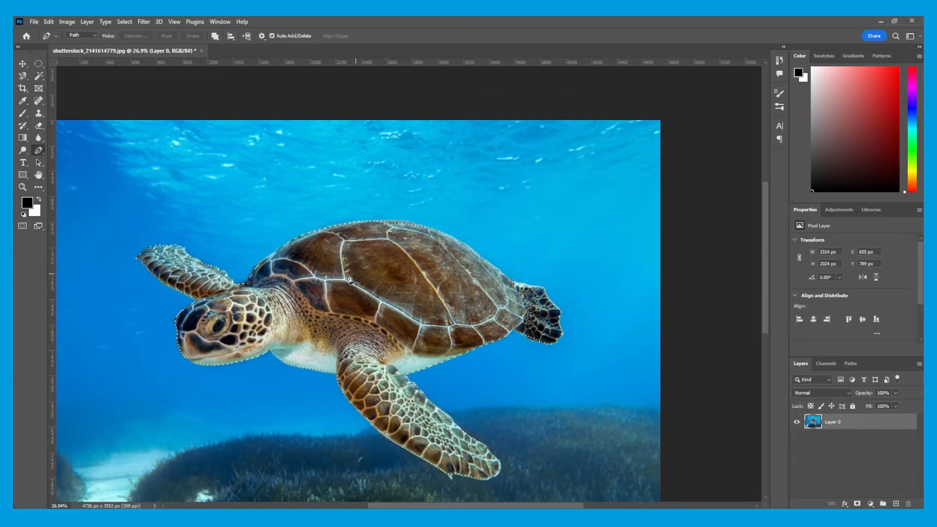
Add a layer mask to Layer 0 from the turtle selection
scroll(208, 301, "down", 2)
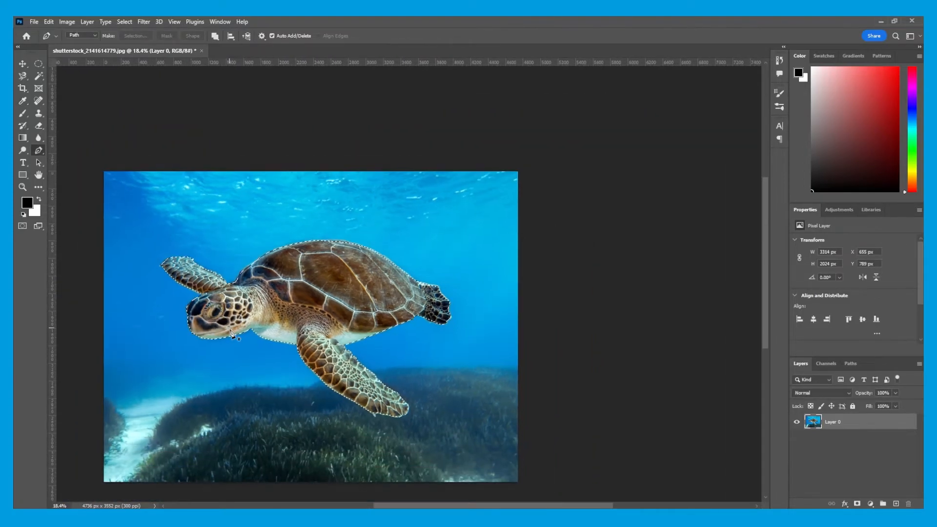
scroll(236, 313, "up", 2)
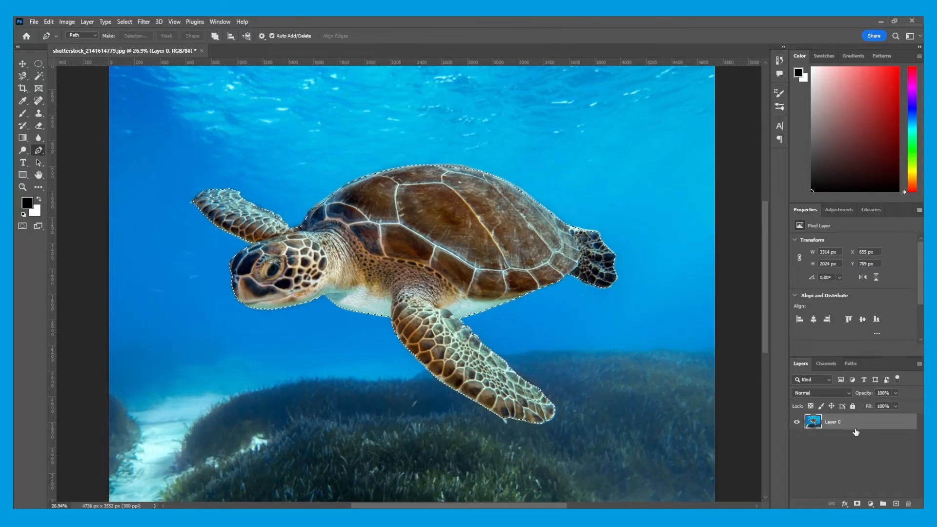
left_click(857, 504)
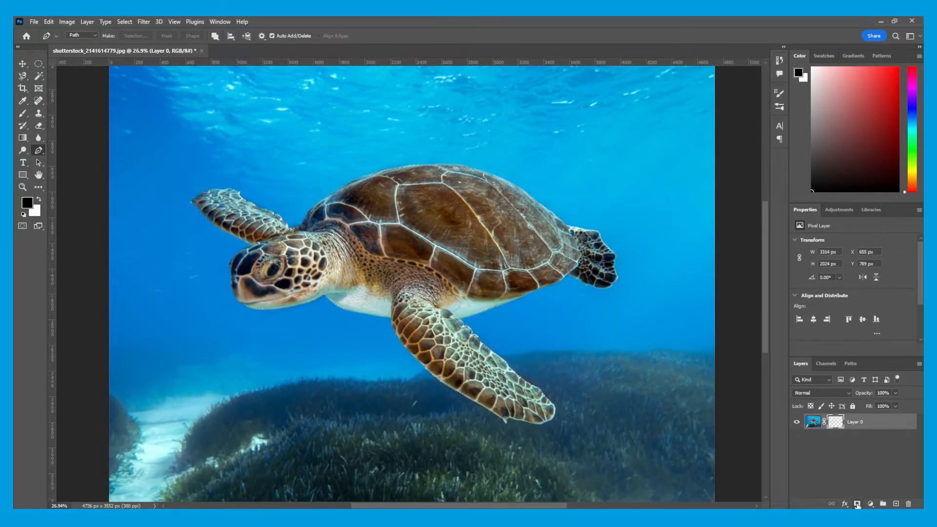
scroll(588, 397, "down", 3)
scroll(580, 390, "up", 1)
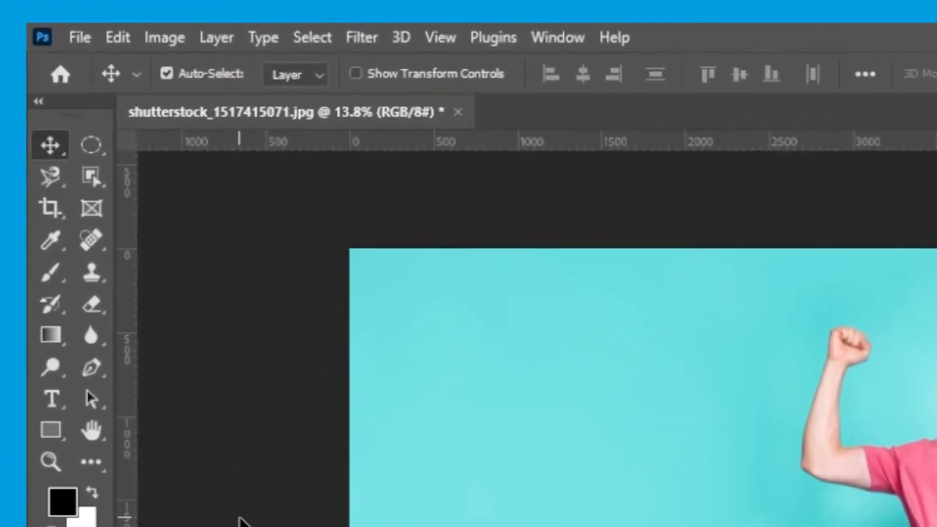
Select the man and the woman with the Object Selection tool in Rectangle mode, and clear the selection
key("w")
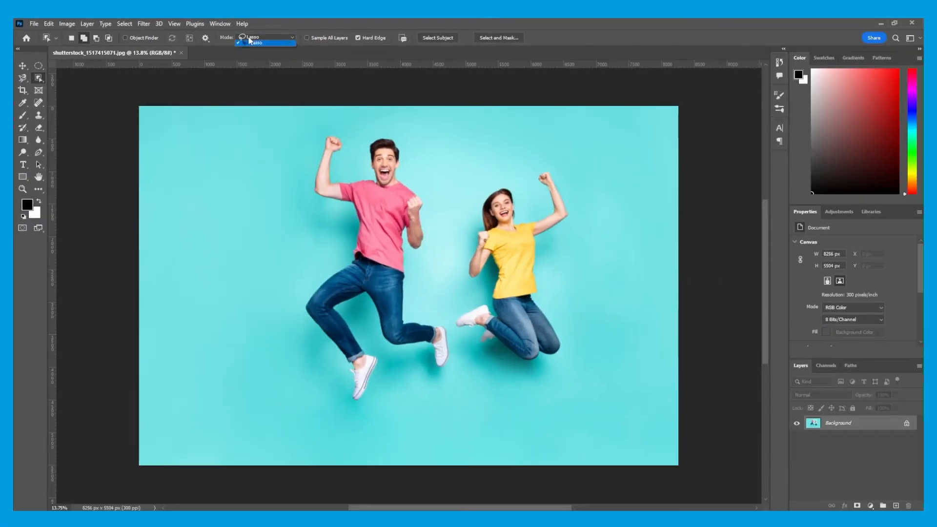
left_click(400, 100)
left_click(403, 123)
left_click_drag(283, 119, 457, 410)
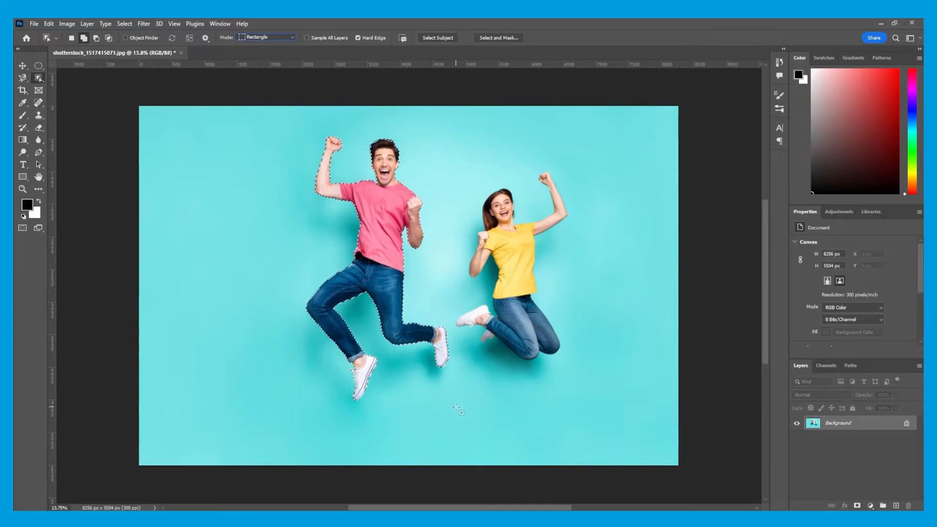
left_click_drag(458, 398, 584, 146)
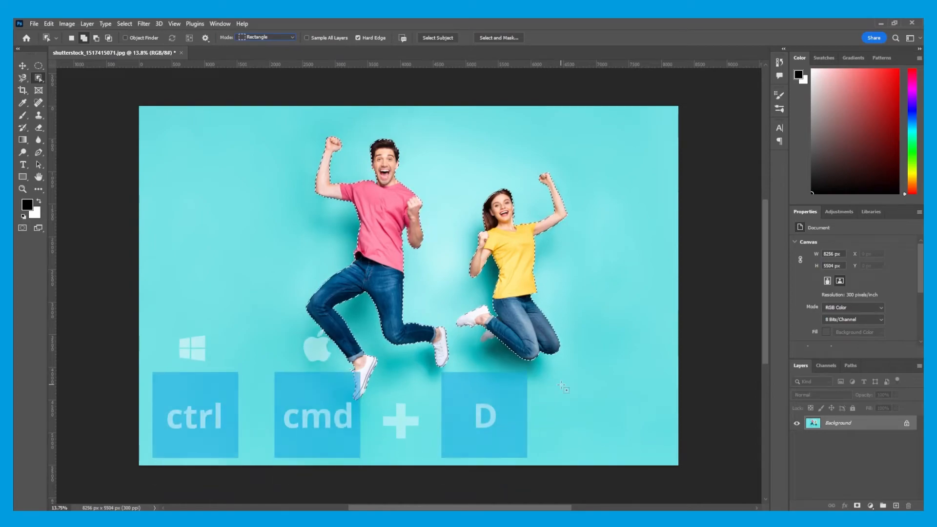
key("ctrl+d")
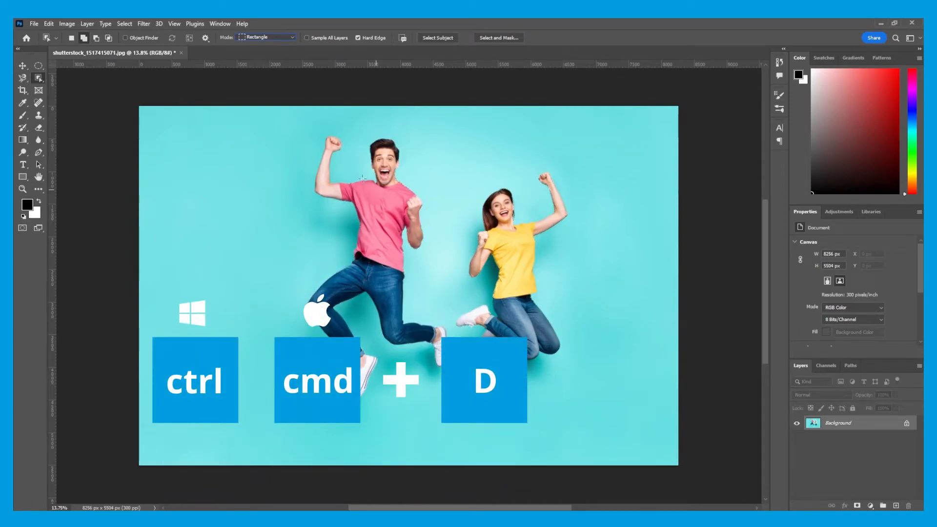
Switch Object Selection to Lasso mode, select both people by outlining them loosely, and clear the selection
left_click(264, 38)
left_click(260, 52)
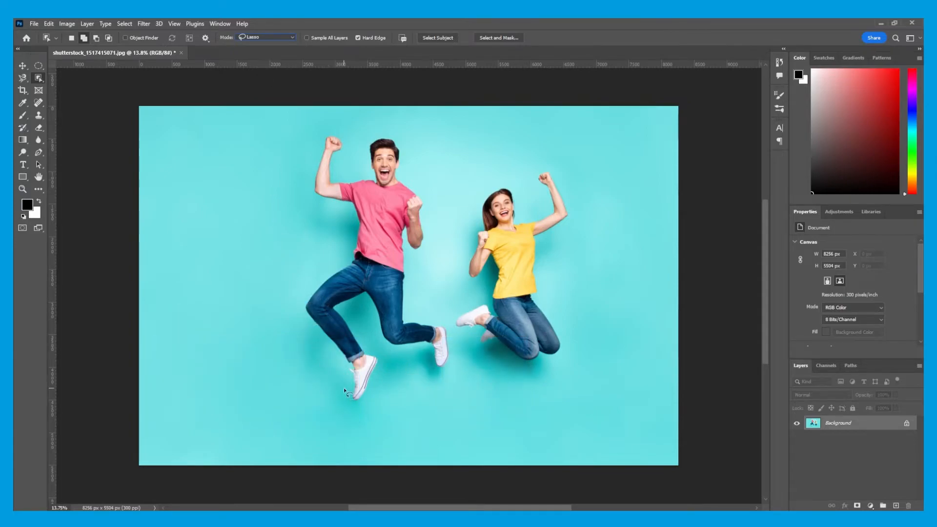
mouse_move(343, 388)
left_mouse_down()
mouse_move(302, 313)
mouse_move(306, 281)
mouse_move(347, 218)
mouse_move(306, 206)
mouse_move(307, 151)
mouse_move(338, 97)
mouse_move(354, 135)
mouse_move(342, 164)
mouse_move(380, 131)
mouse_move(406, 145)
mouse_move(407, 179)
mouse_move(431, 204)
mouse_move(424, 289)
mouse_move(458, 345)
mouse_move(456, 383)
mouse_move(402, 369)
mouse_move(341, 407)
left_mouse_up()
left_click_drag(359, 396, 362, 402)
mouse_move(465, 363)
left_mouse_down()
mouse_move(448, 304)
mouse_move(467, 200)
mouse_move(506, 168)
mouse_move(526, 192)
mouse_move(547, 153)
mouse_move(581, 215)
mouse_move(557, 291)
mouse_move(583, 362)
mouse_move(502, 379)
mouse_move(466, 361)
left_mouse_up()
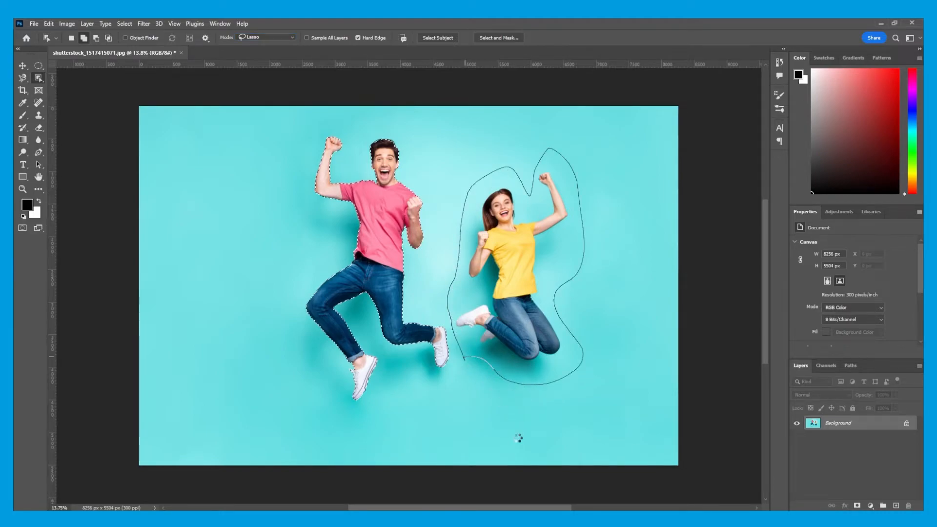
key("ctrl+d")
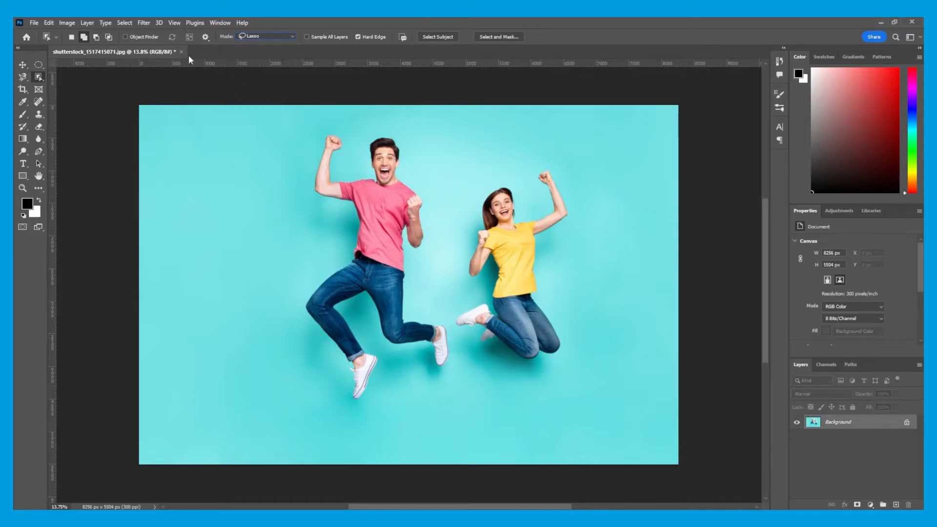
Turn on Object Finder for the Object Selection tool
left_click(124, 36)
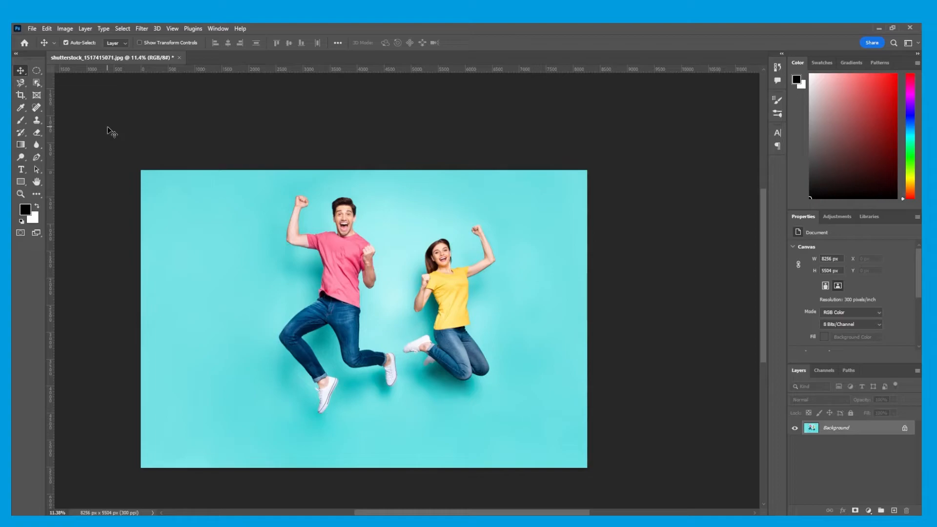
Select the man's raised arm, head, torso and upper jeans with the Quick Selection tool
left_click(40, 81)
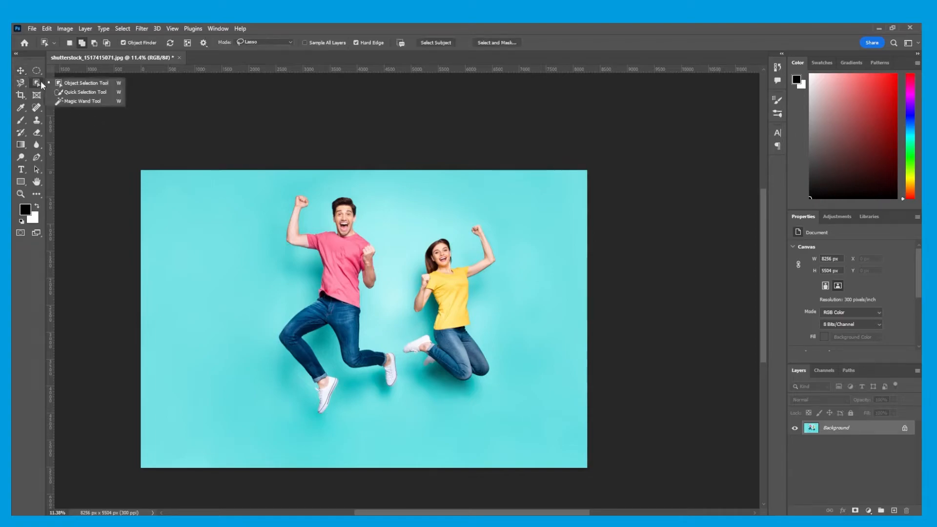
left_click(83, 92)
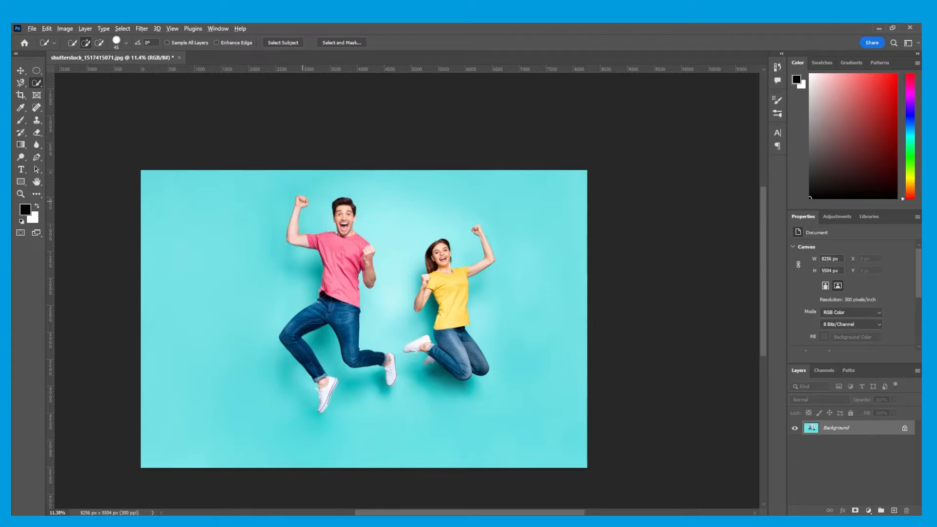
scroll(300, 199, "up", 2)
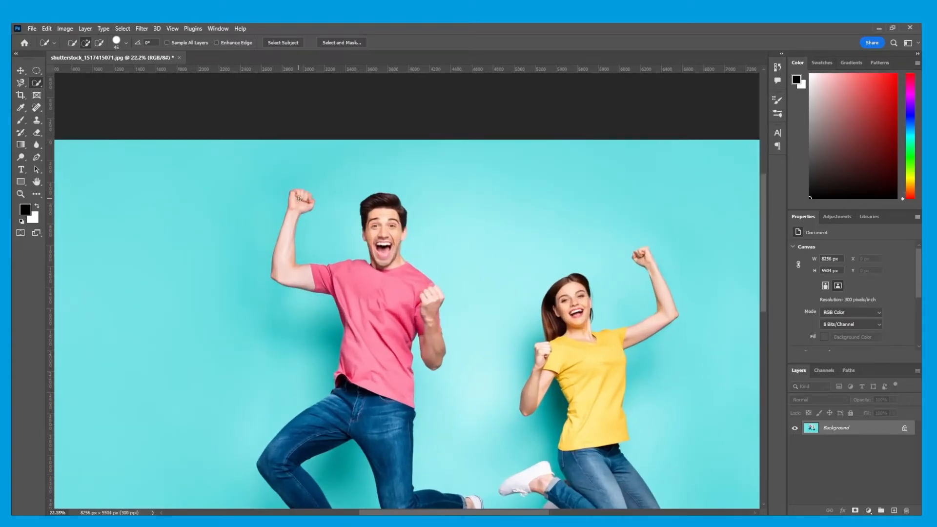
mouse_move(303, 197)
left_mouse_down()
mouse_move(285, 242)
mouse_move(295, 282)
mouse_move(363, 276)
mouse_move(384, 251)
mouse_move(393, 207)
mouse_move(403, 217)
mouse_move(398, 254)
left_mouse_up()
mouse_move(352, 392)
left_mouse_down()
mouse_move(351, 418)
mouse_move(370, 422)
left_mouse_up()
Extend the quick selection over the white shoe nearest the woman and the man's other leg
scroll(372, 422, "down", 3)
scroll(382, 421, "down", 7)
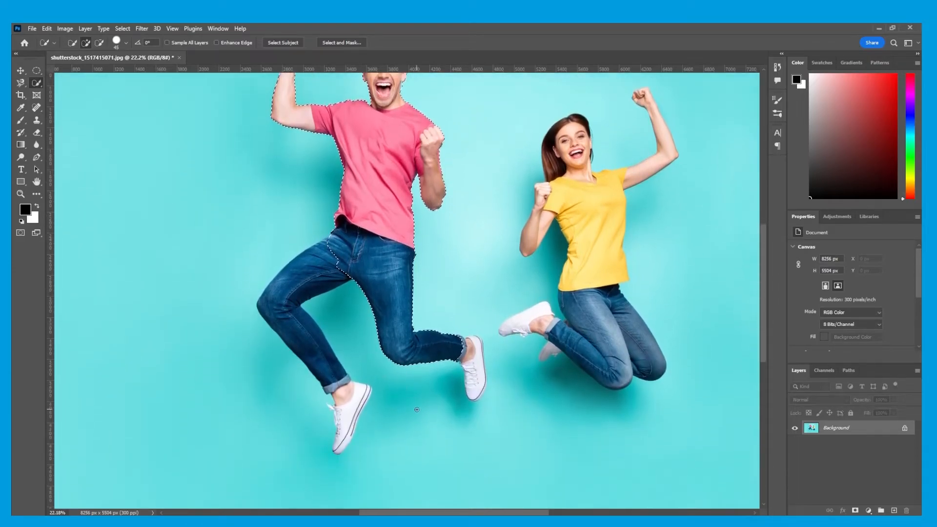
mouse_move(454, 347)
left_mouse_down()
mouse_move(461, 342)
mouse_move(477, 367)
mouse_move(477, 395)
left_mouse_up()
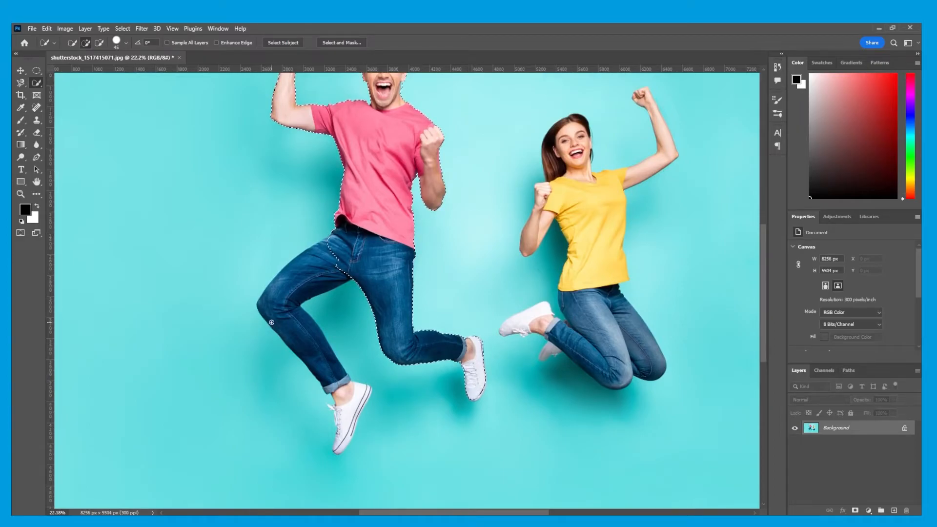
mouse_move(346, 275)
left_mouse_down()
mouse_move(311, 281)
mouse_move(296, 300)
mouse_move(301, 329)
mouse_move(349, 411)
left_mouse_up()
Examine the selection edges around the ankle and white shoe of the man's leg nearest the woman
scroll(485, 391, "up", 5)
scroll(482, 389, "up", 3)
mouse_move(428, 380)
left_mouse_down()
mouse_move(415, 397)
mouse_move(449, 356)
mouse_move(475, 290)
mouse_move(453, 132)
mouse_move(429, 332)
left_mouse_up()
mouse_move(439, 380)
left_mouse_down()
mouse_move(420, 237)
mouse_move(409, 217)
mouse_move(360, 210)
mouse_move(331, 229)
mouse_move(333, 255)
left_mouse_up()
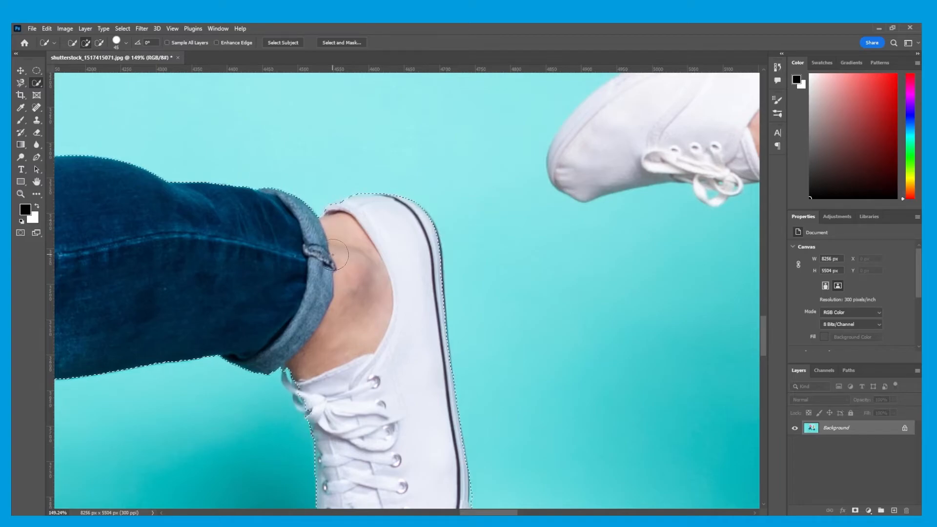
left_click_drag(343, 383, 416, 106)
left_click_drag(457, 347, 431, 330)
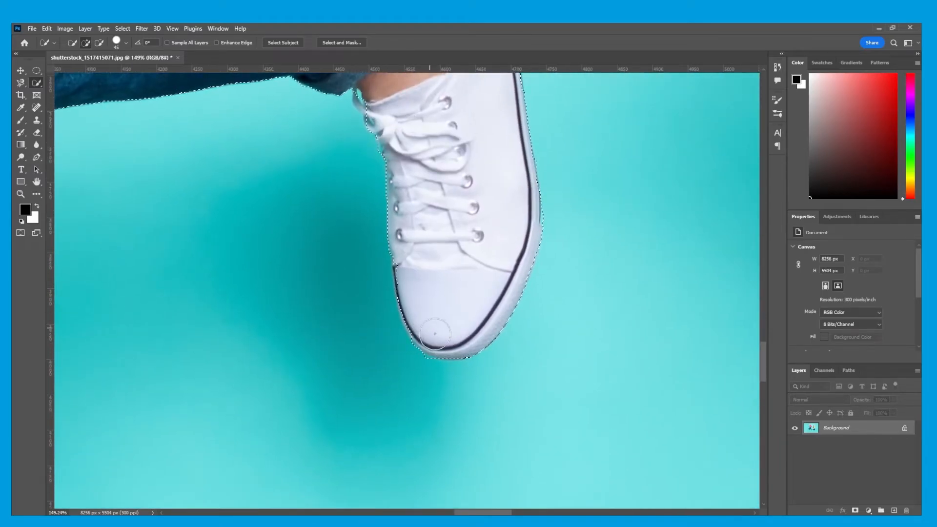
Set the Quick Selection tool to subtract and trim the selection edge beneath the man's ear on the side facing the woman
left_click_drag(400, 392, 403, 339)
scroll(402, 341, "down", 5)
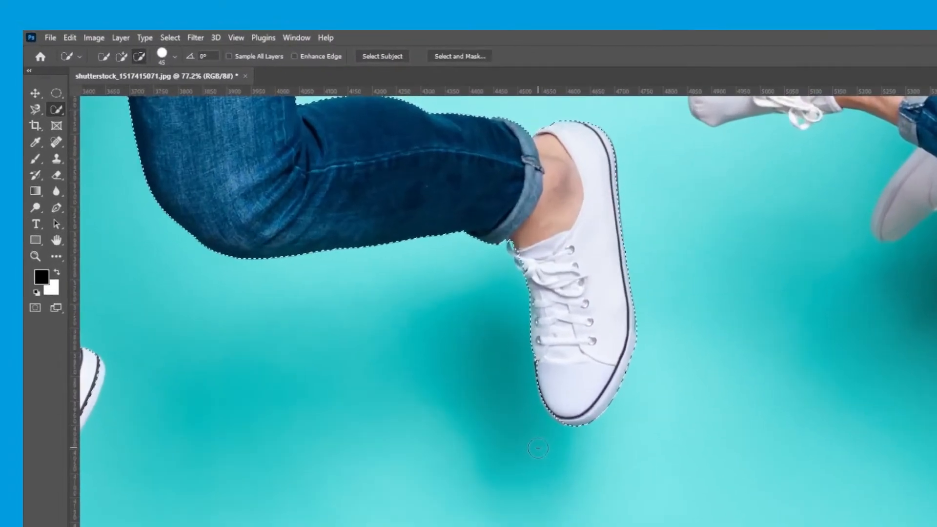
scroll(538, 448, "down", 8)
left_click_drag(212, 234, 256, 303)
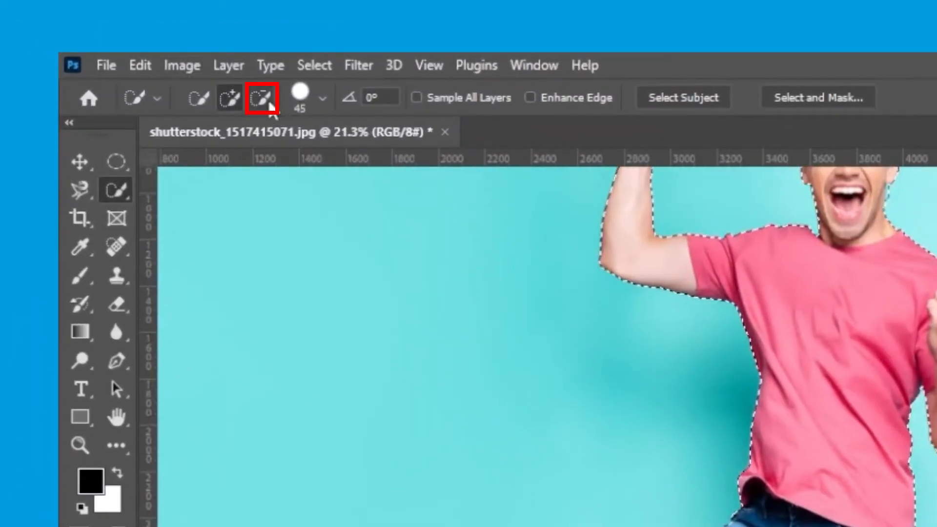
left_click(264, 99)
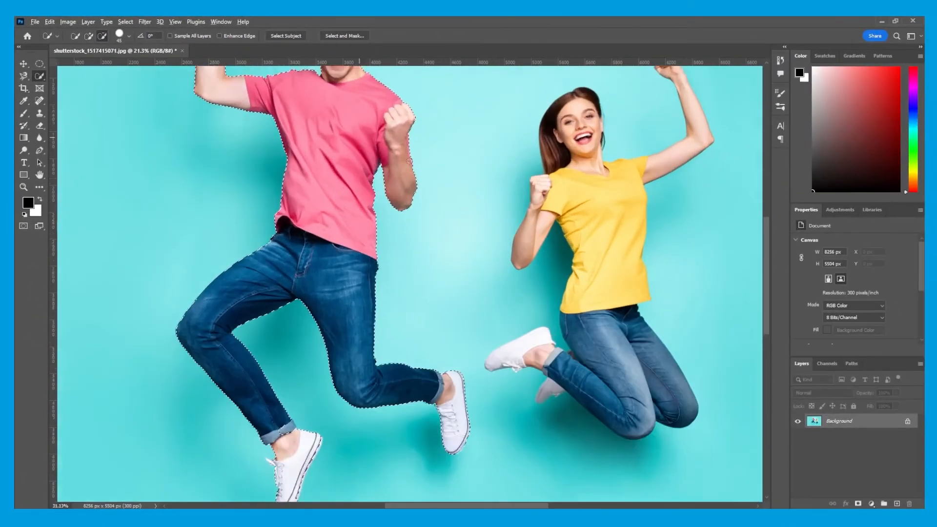
scroll(409, 161, "up", 4)
left_click_drag(196, 194, 383, 267)
left_click_drag(588, 306, 394, 221)
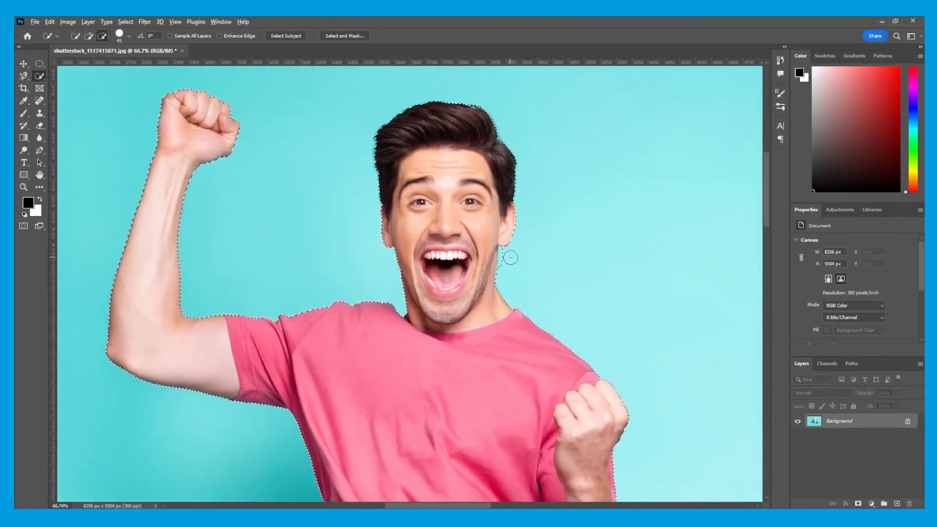
scroll(510, 257, "up", 6)
mouse_move(498, 237)
left_mouse_down()
mouse_move(482, 335)
mouse_move(497, 235)
mouse_move(492, 250)
mouse_move(488, 231)
left_mouse_up()
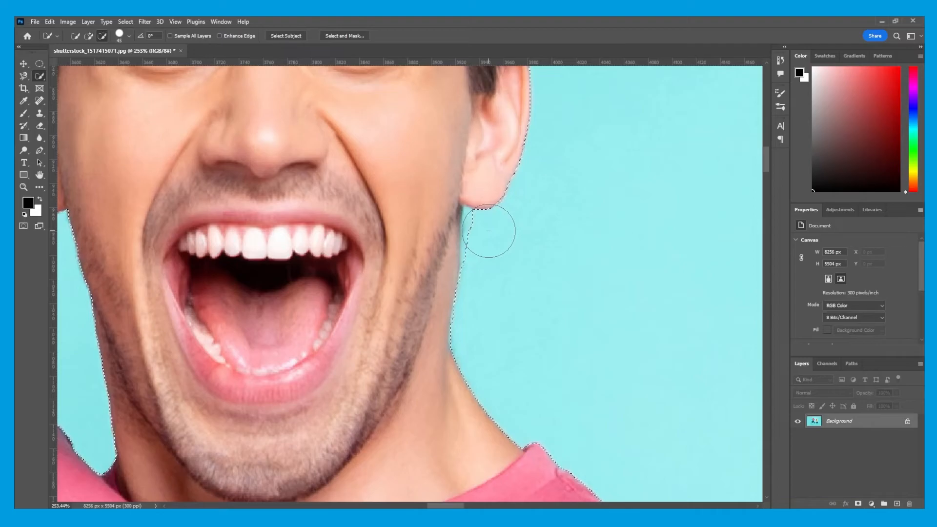
Reduce the brush size to 10 and subtract the leftover background between the man's ear and neck
key("bracketleft")
key("bracketleft")
key("bracketleft")
key("bracketleft")
key("bracketleft")
key("bracketleft")
key("bracketleft")
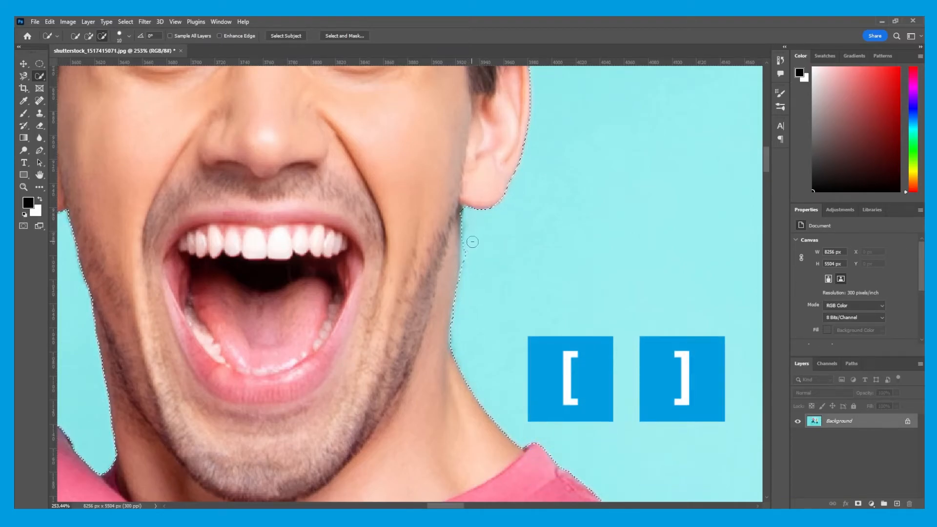
Add a layer mask from the man's selection to hide everything around him, and open the mask for refinement
scroll(477, 355, "down", 3)
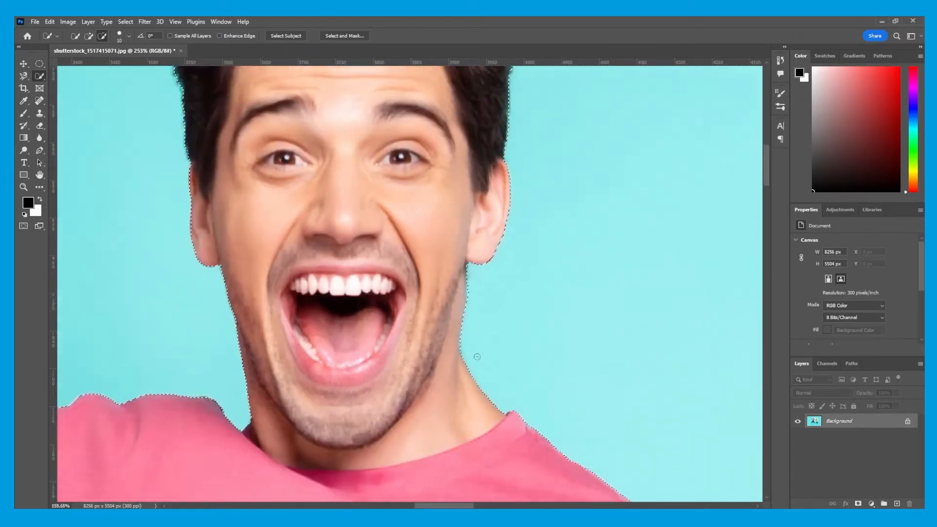
scroll(477, 357, "down", 10)
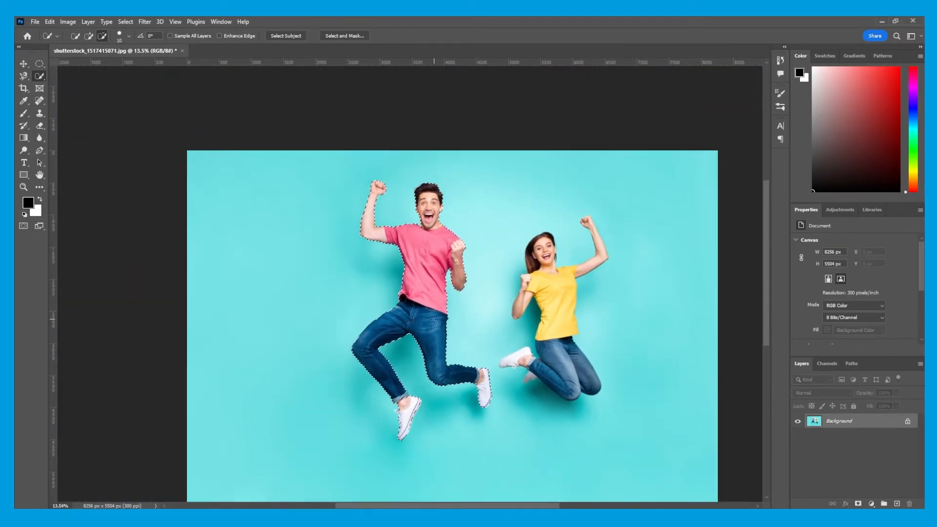
left_click_drag(441, 337, 386, 293)
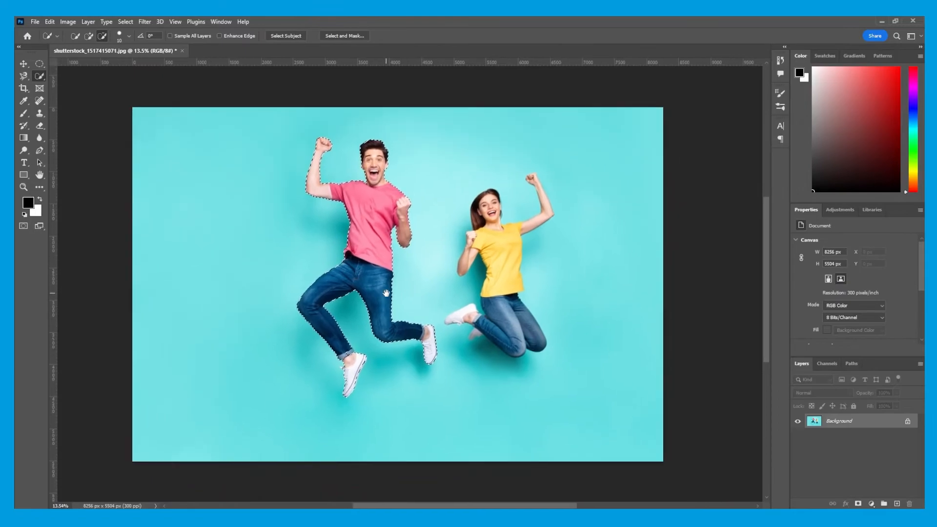
left_click(859, 505)
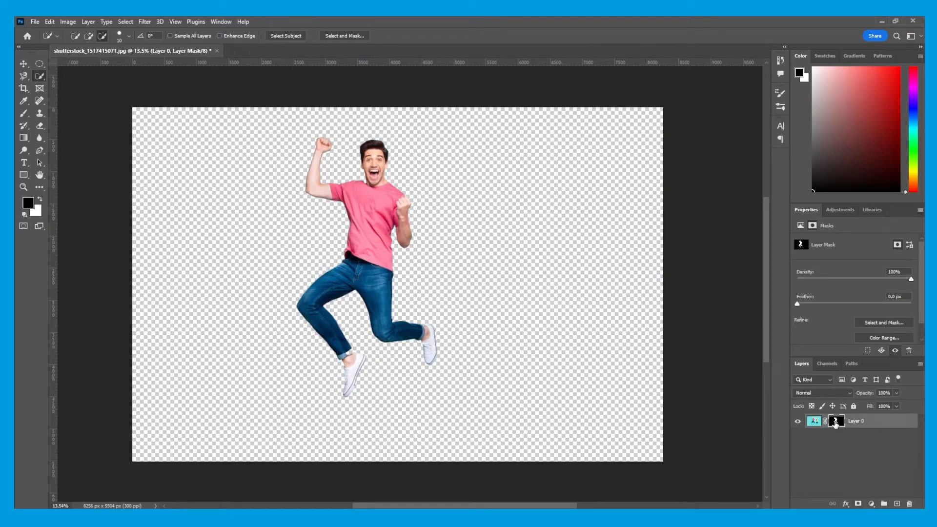
double_click(835, 422)
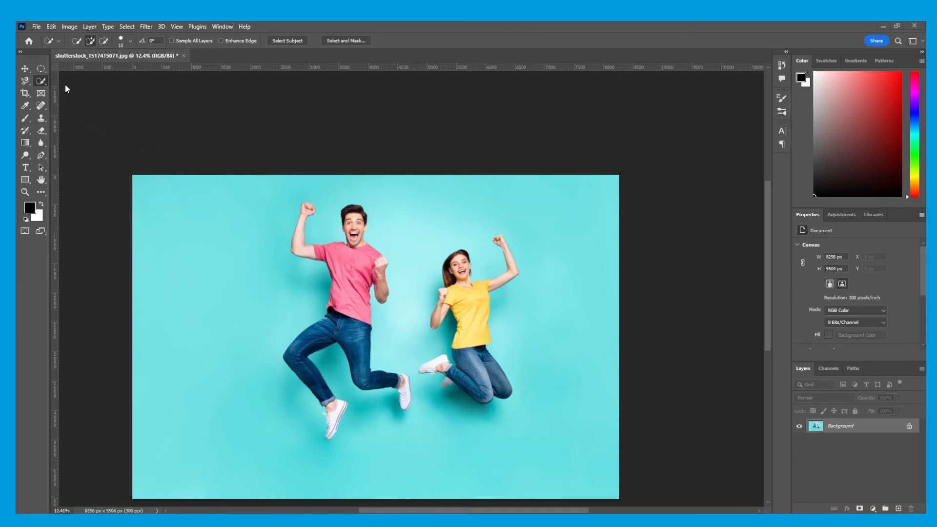
Select the turquoise background around the man and woman with the Magic Wand tool
key("shift+w")
left_click(42, 84)
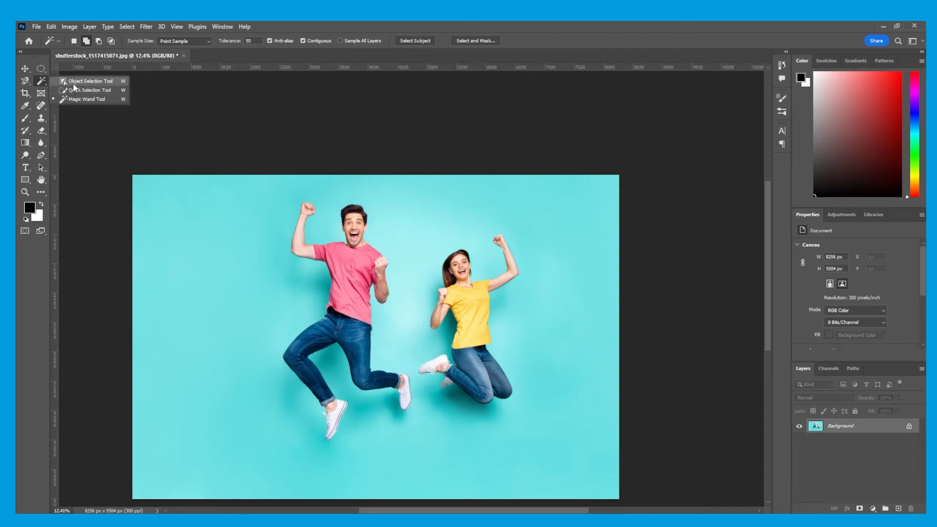
left_click(65, 101)
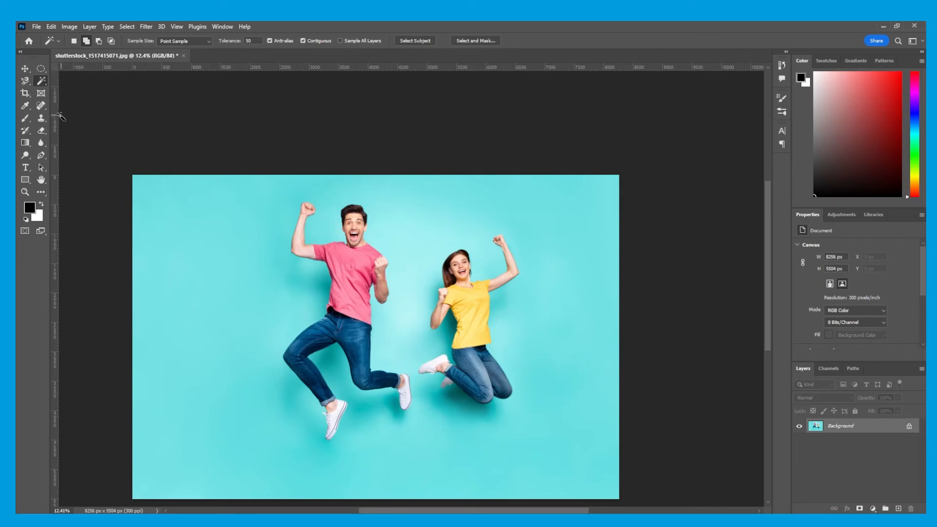
scroll(223, 234, "down", 1)
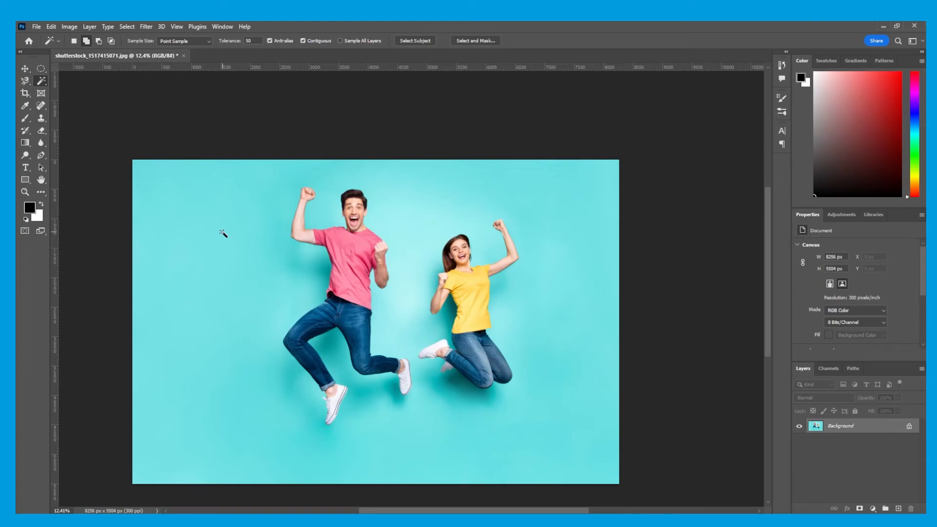
left_click(222, 237)
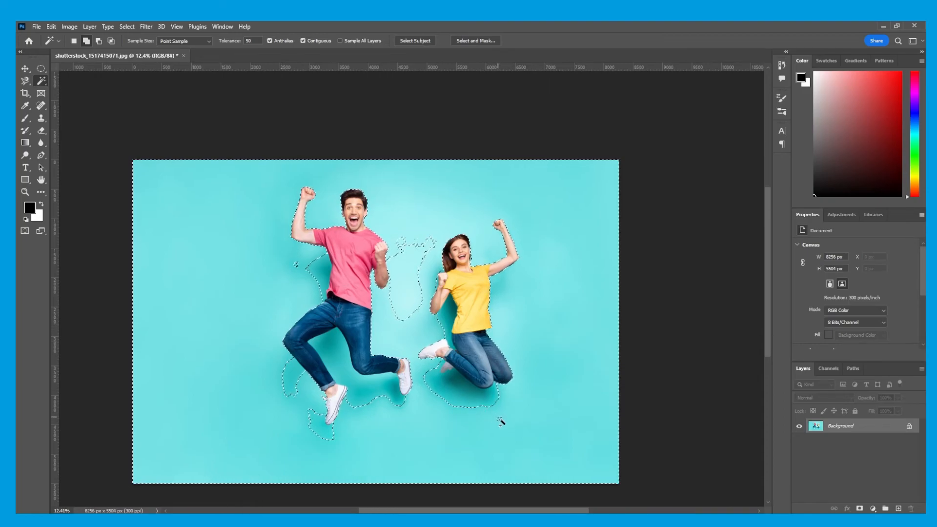
Try to add the dark shadow beneath the woman's legs to the background selection with the Magic Wand
scroll(478, 419, "up", 1)
scroll(478, 419, "up", 3)
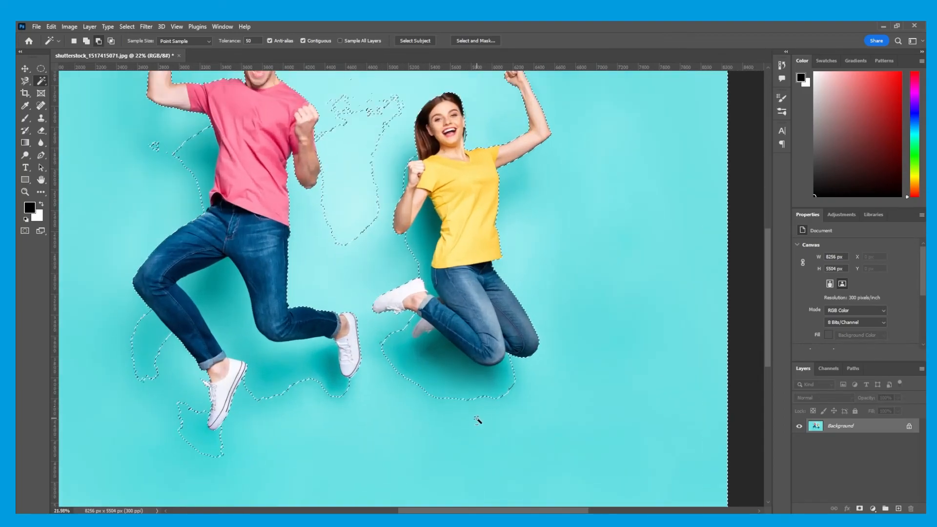
left_click(443, 359)
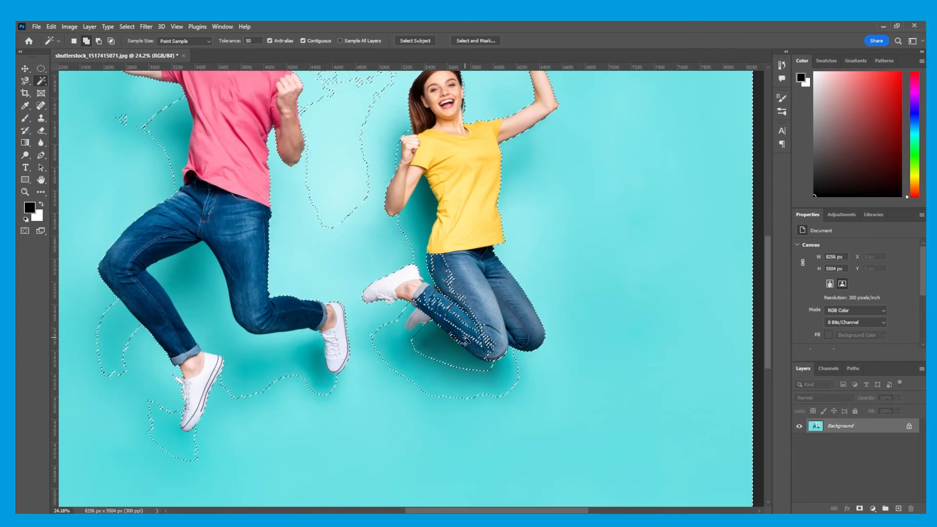
left_click(461, 346, "shift")
Set the Magic Wand tolerance to 20 and add shadow areas beneath the woman's legs to the selection
double_click(248, 41)
type("20")
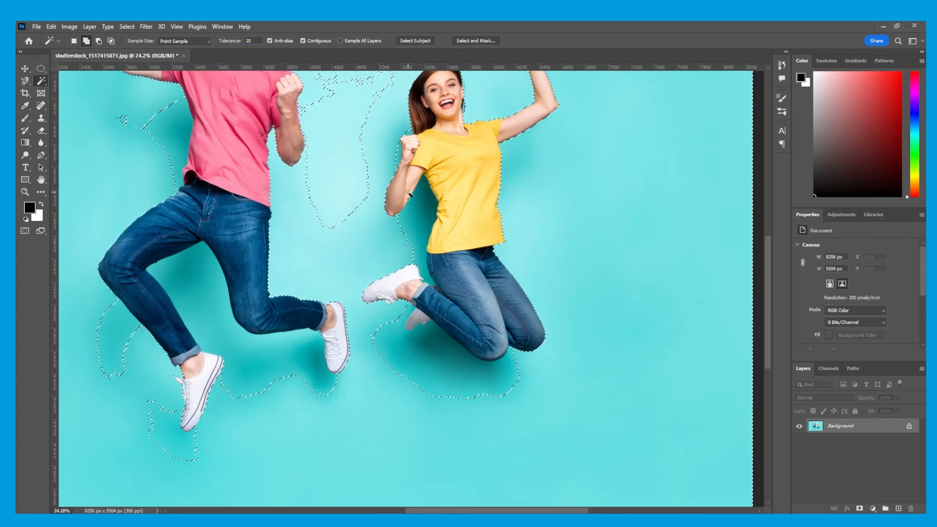
left_click(440, 343)
left_click(406, 353)
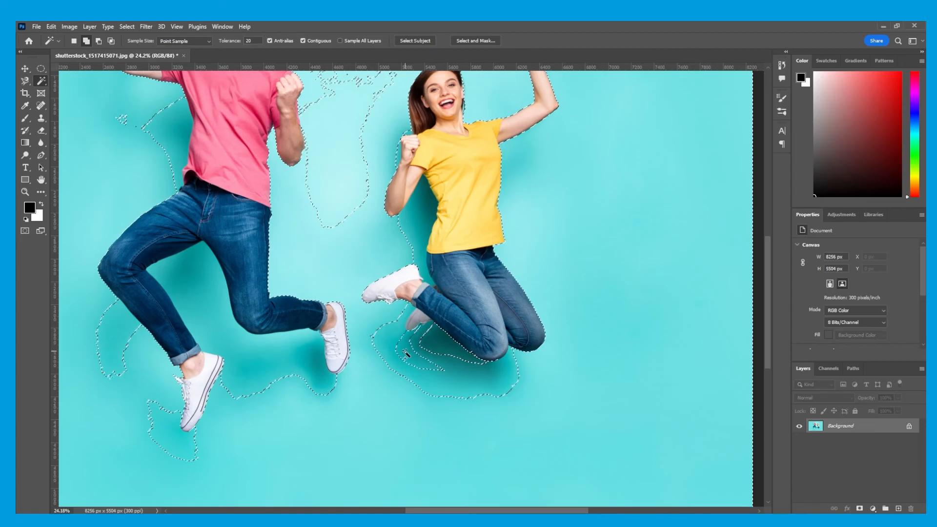
Set the tolerance to 50 and add the unselected background patches around the man and between the two people
double_click(255, 41)
type("50")
left_click(409, 217)
scroll(332, 335, "down", 2)
left_click_drag(236, 410, 283, 376)
left_click(237, 386, "alt")
left_click(262, 248)
left_click(317, 328)
left_click(347, 299)
left_click(380, 194)
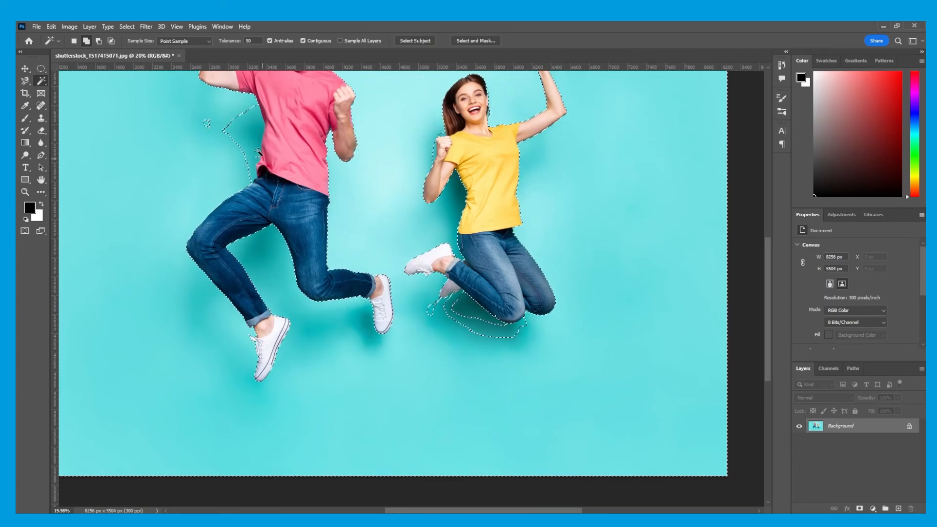
left_click(209, 124)
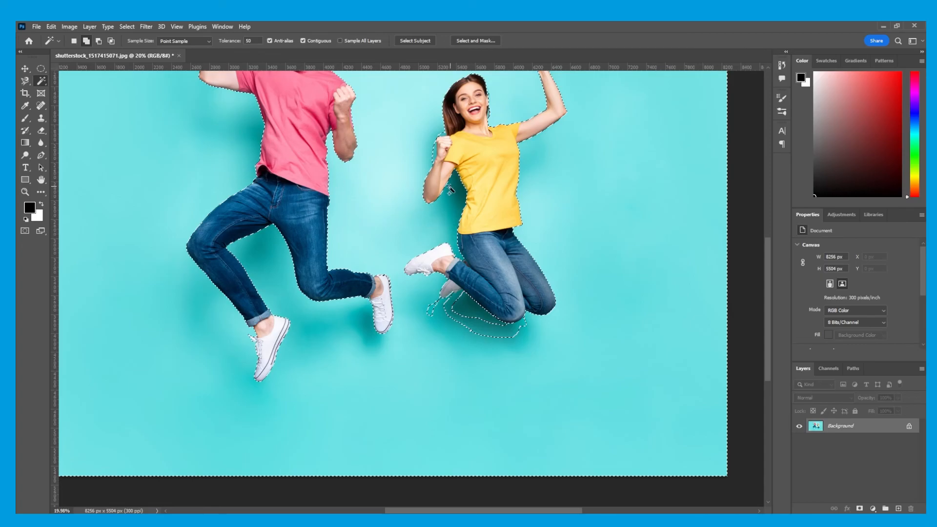
Complete the background selection in the shadow below the woman's legs and check the edges around both people
left_click(456, 318, "alt")
scroll(459, 235, "down", 3)
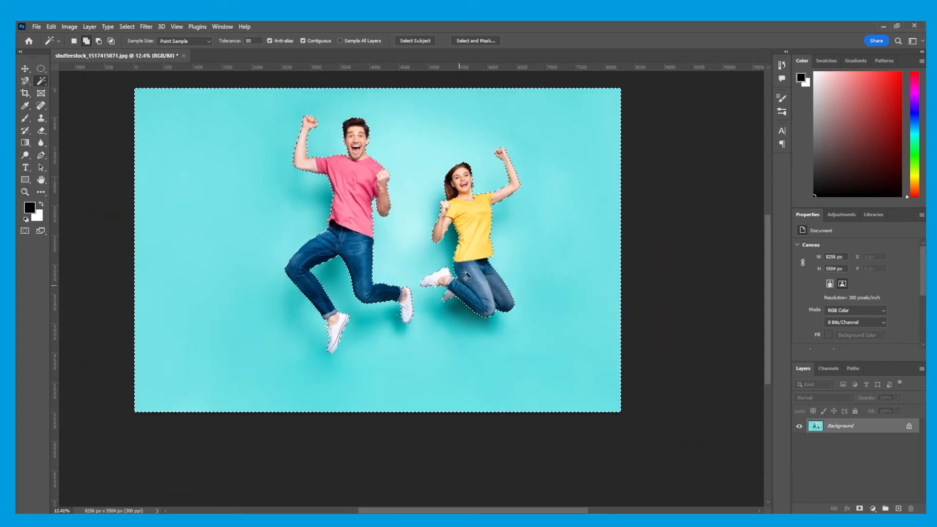
left_click_drag(512, 122, 497, 175)
scroll(443, 252, "up", 2)
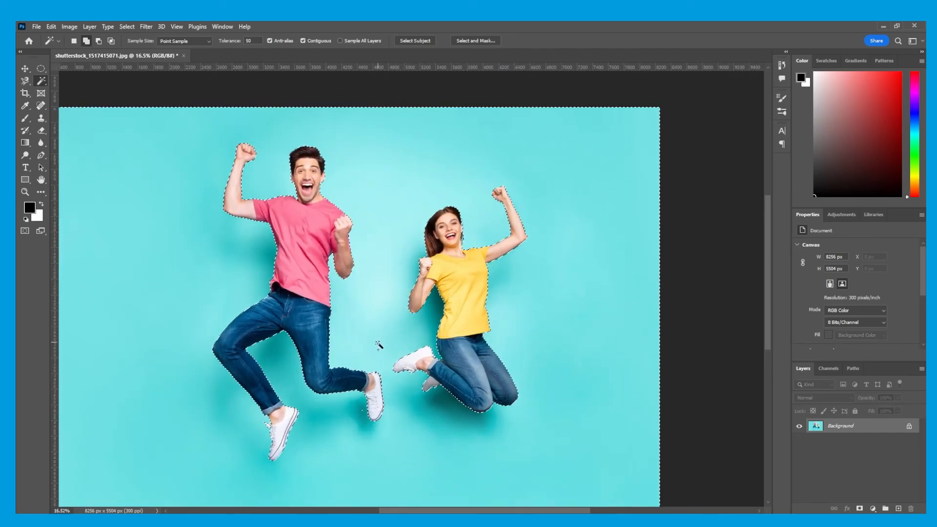
scroll(355, 413, "up", 2)
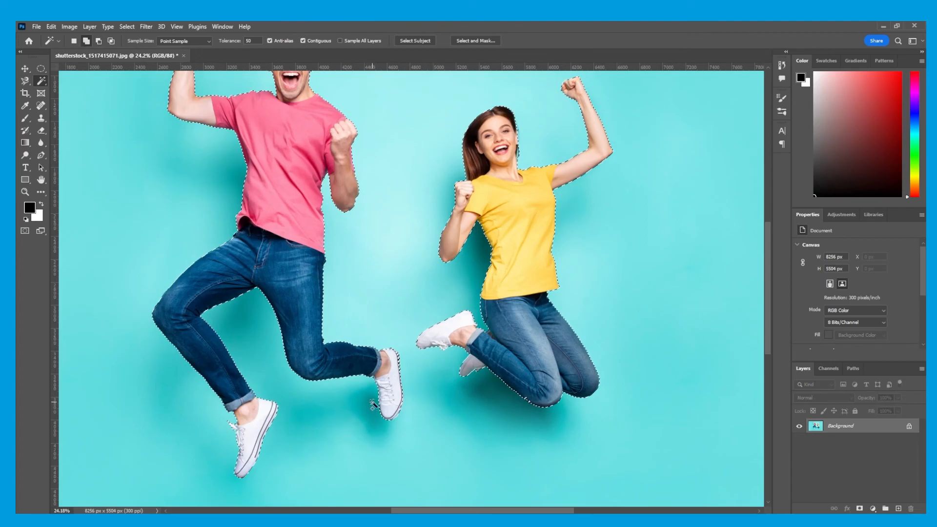
scroll(374, 410, "down", 2)
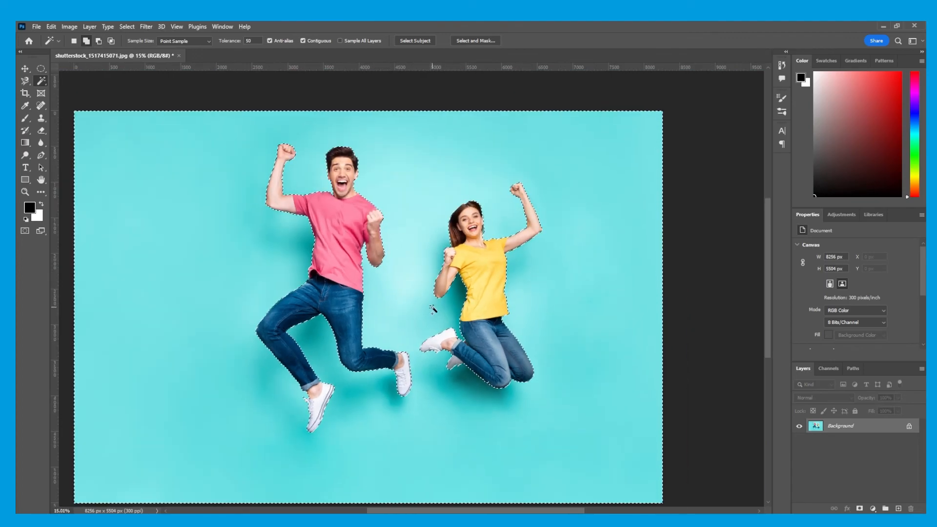
Try a layer mask made from the background selection and undo it
left_click(861, 509)
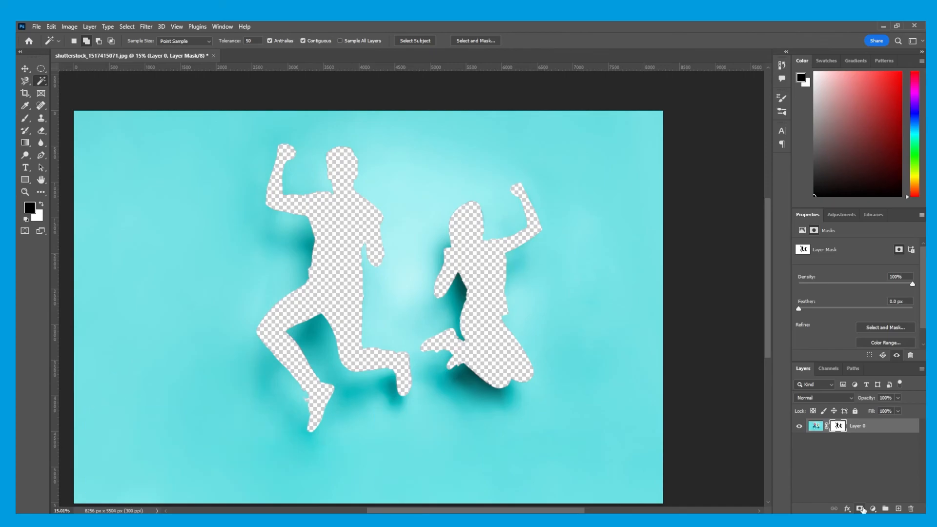
key("ctrl+z")
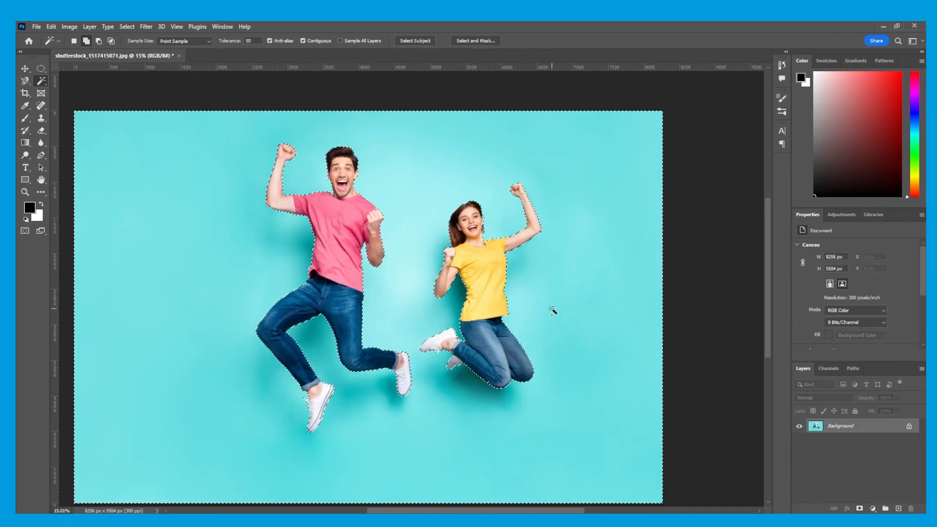
Invert the selection to the man and woman and add a layer mask that hides the background
left_click(128, 27)
left_click(129, 27)
left_click(129, 27)
left_click(143, 64)
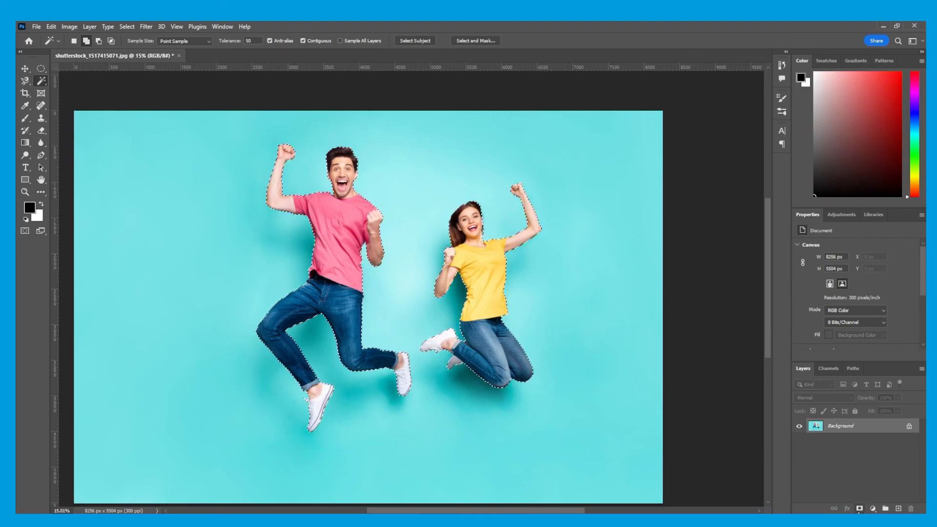
left_click(860, 509)
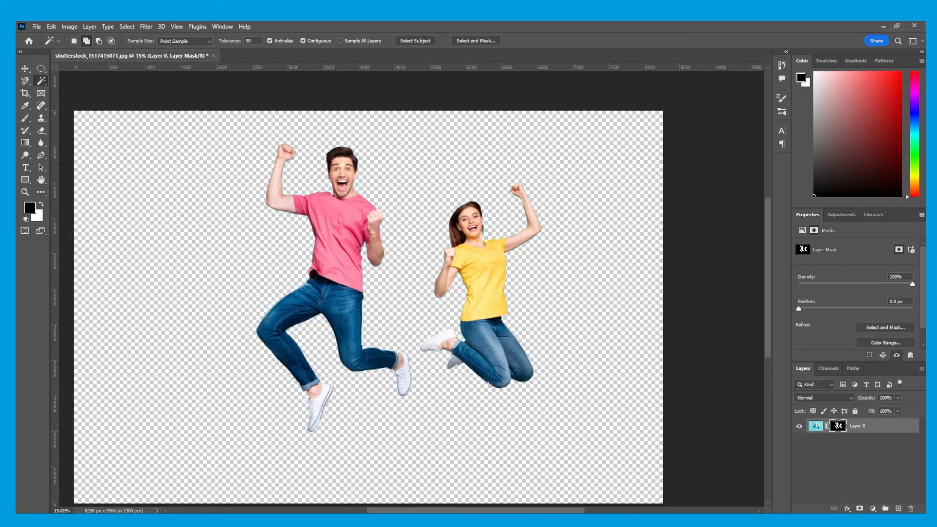